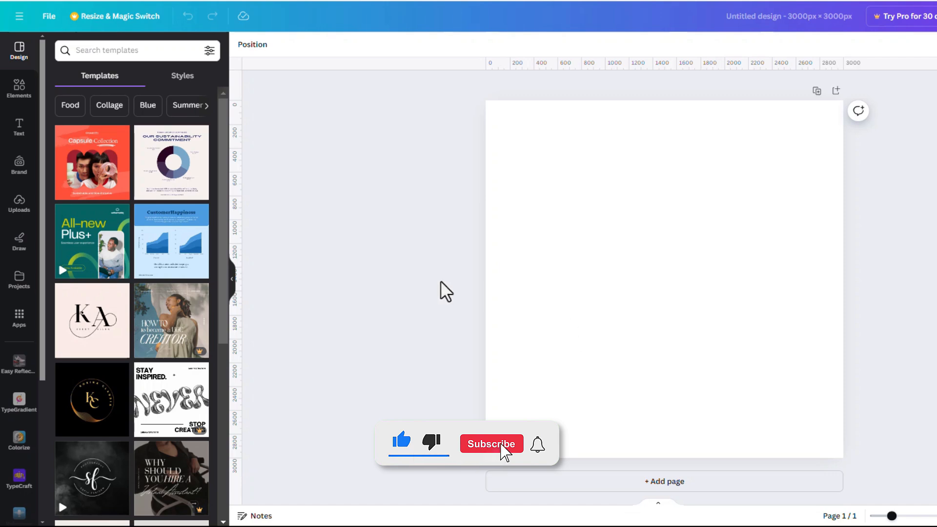
Add the uploaded birthday poster image to the blank page and shrink it so wide margins remain around it
click(19, 204)
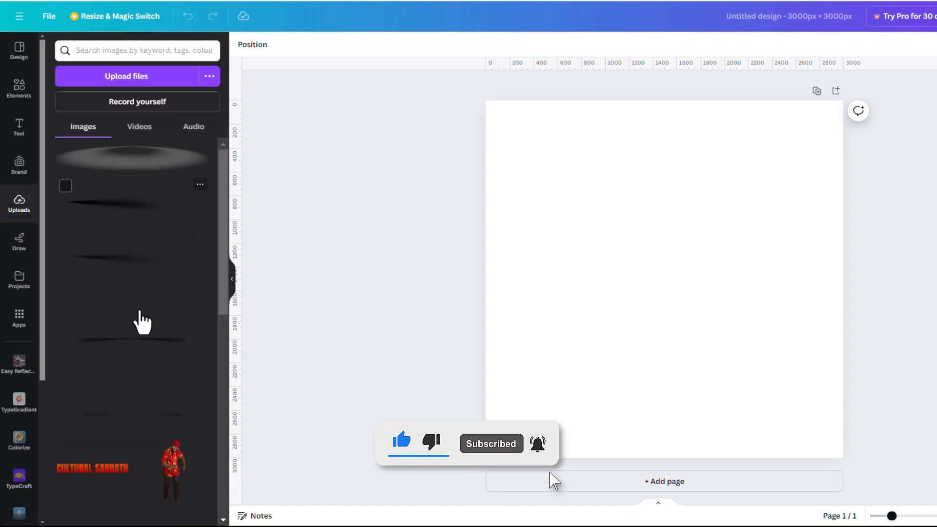
scroll(147, 303, down, 3)
scroll(151, 292, down, 2)
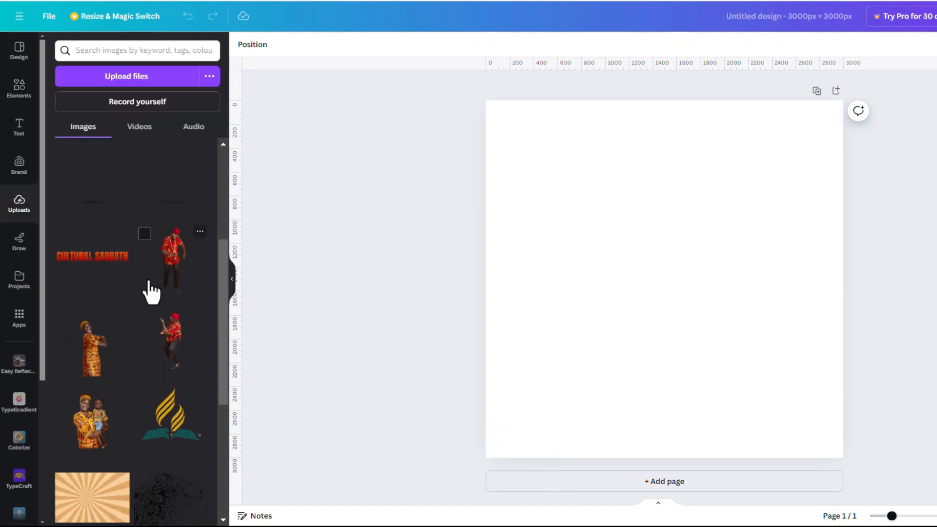
scroll(151, 293, down, 5)
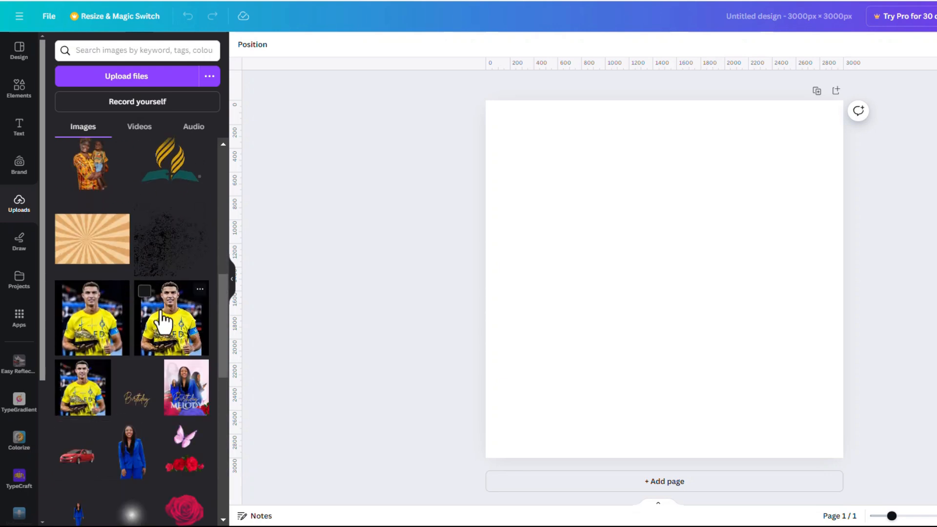
click(187, 390)
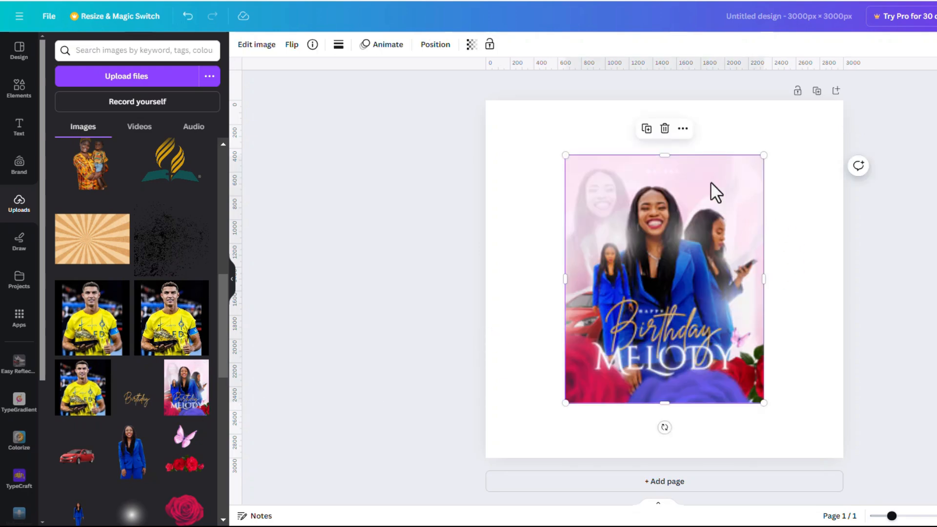
drag(566, 156, 599, 194)
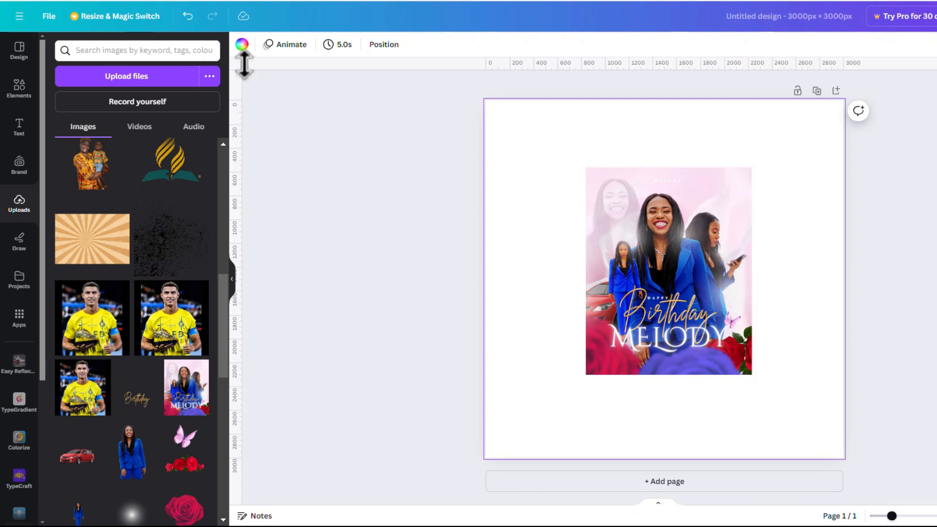
Set the page background to the pale pink #FCEAF7 sampled from the upper area of the poster
click(243, 46)
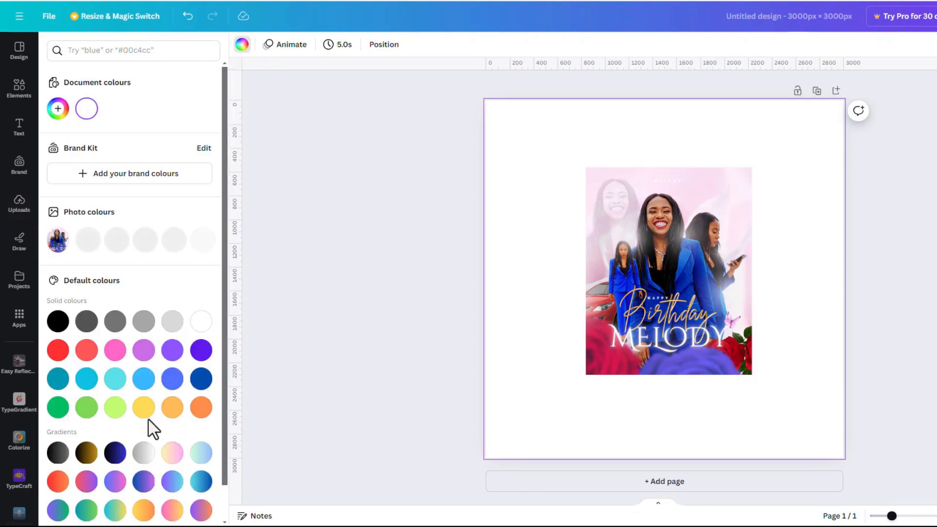
click(58, 112)
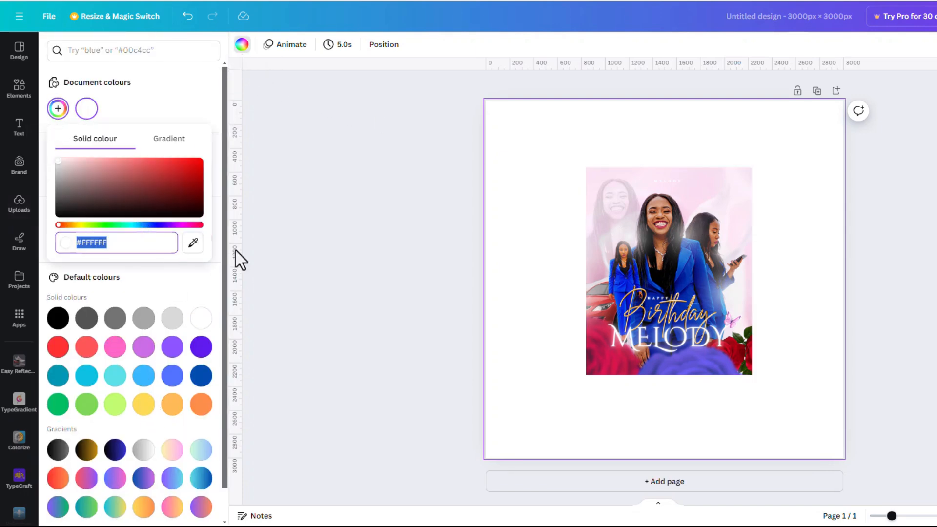
click(193, 243)
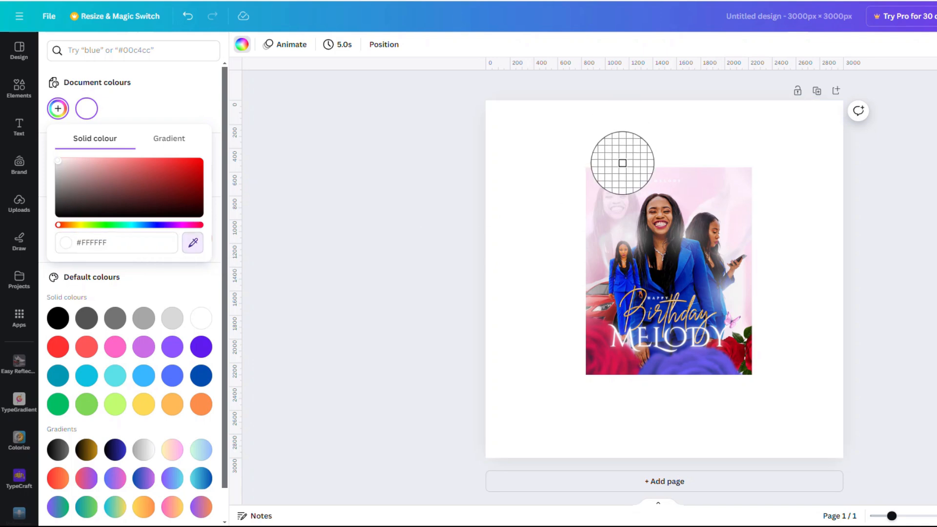
click(652, 177)
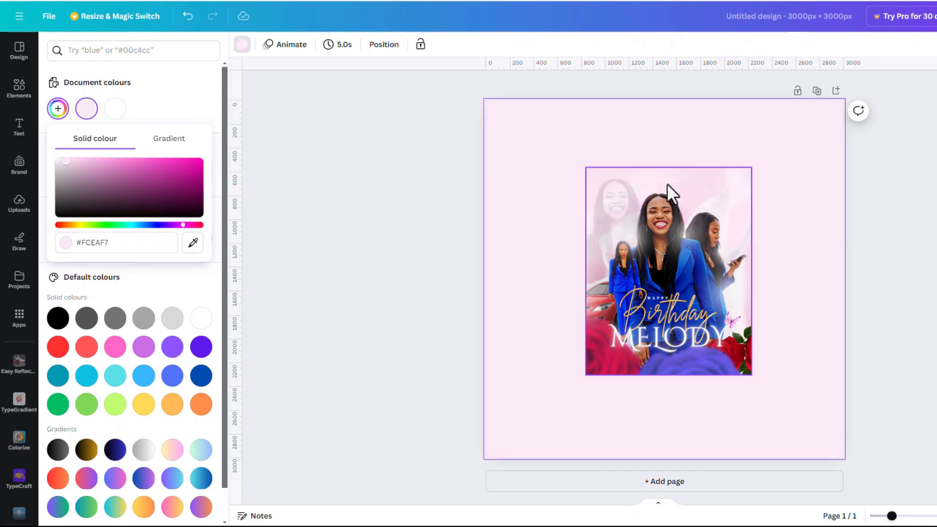
click(690, 121)
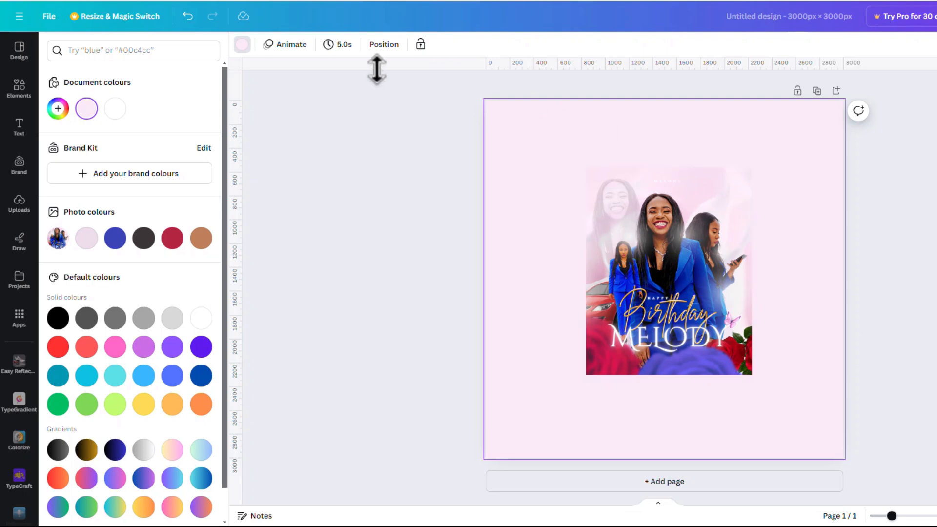
Deepen the page background colour to the stronger pink #EFC1E2
click(59, 114)
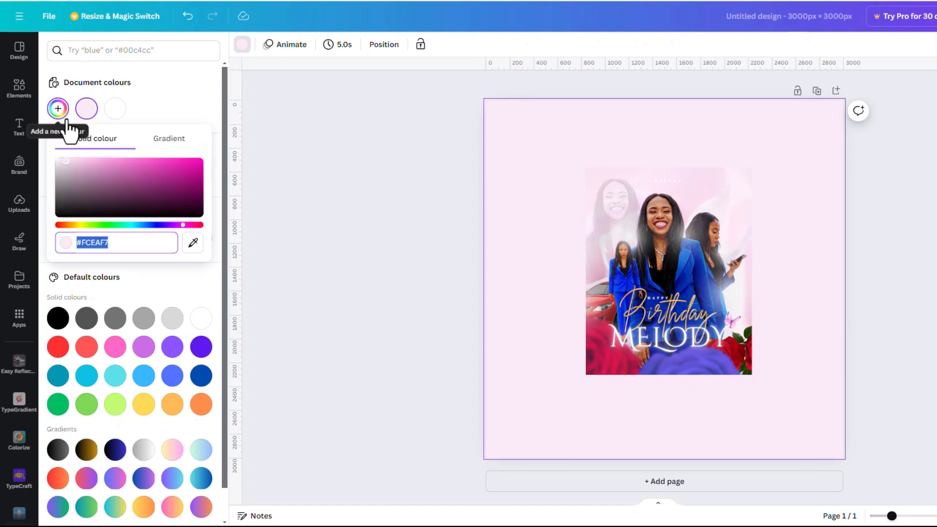
click(71, 162)
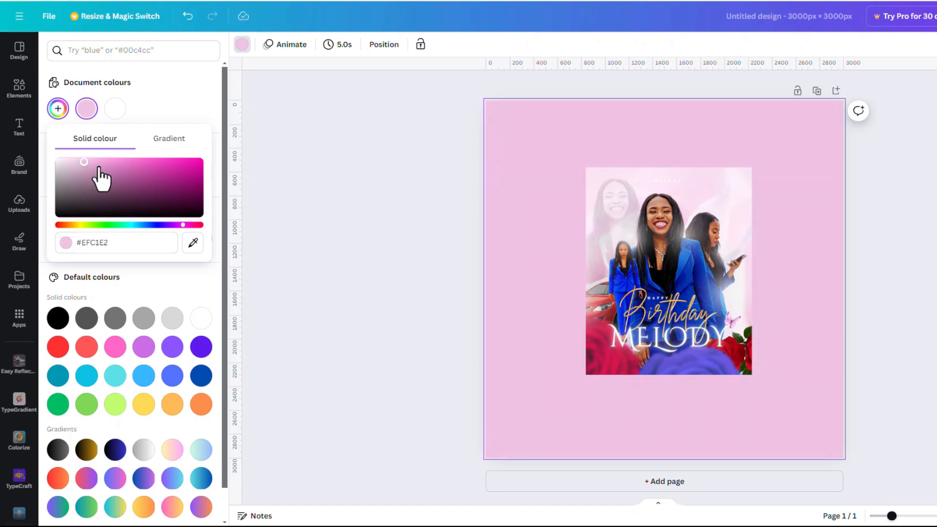
click(681, 247)
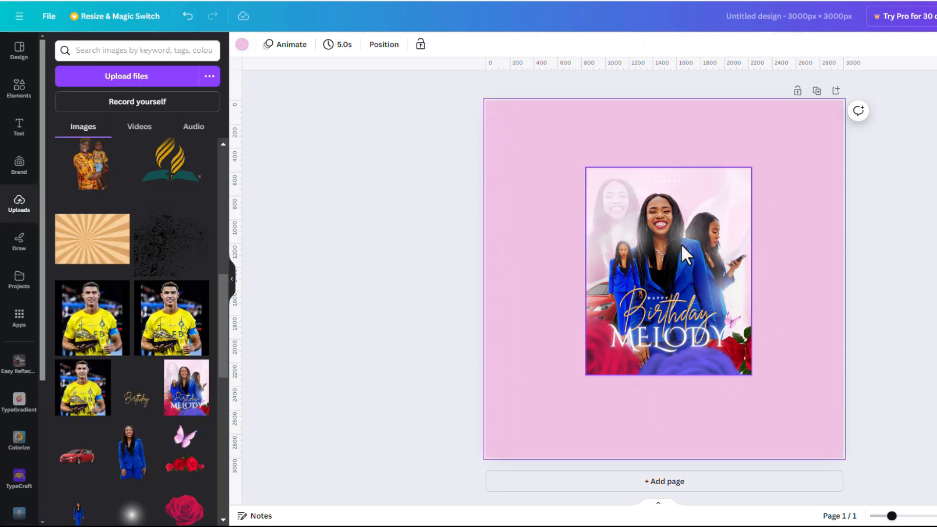
Search the elements library for "shadow" graphics
scroll(112, 205, up, 10)
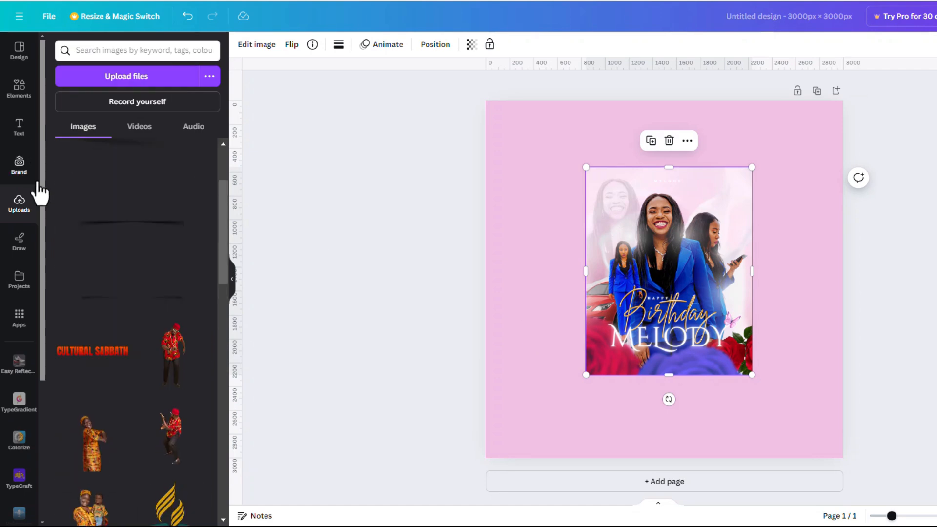
click(27, 90)
click(91, 50)
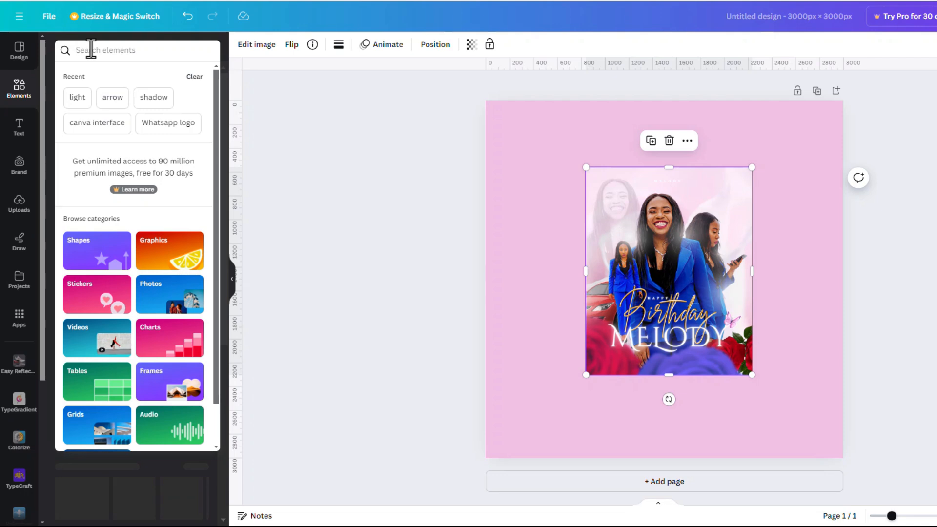
text(shadow)
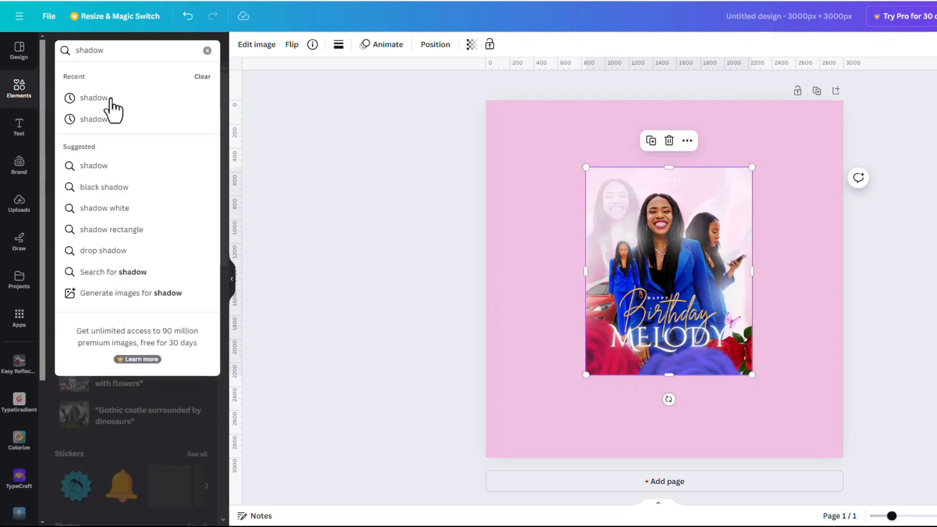
key(Return)
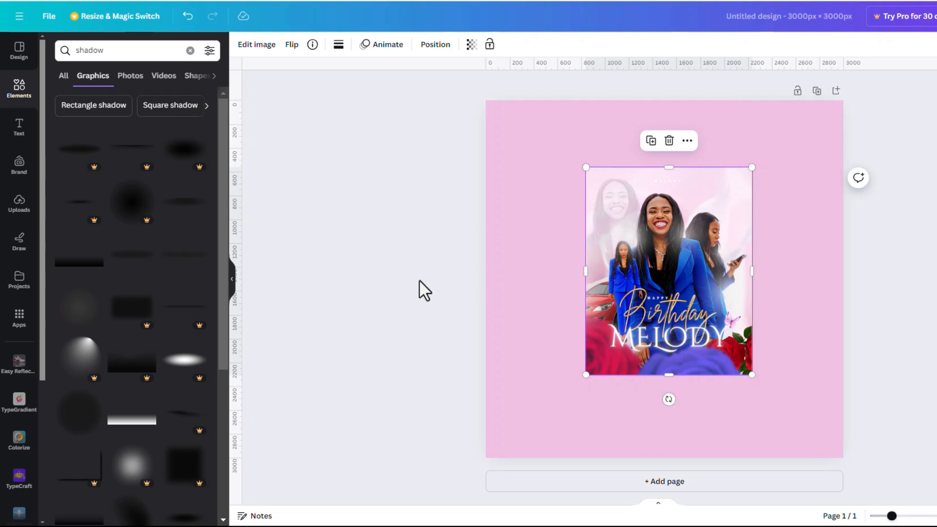
Add the uploaded curved shadow image and place it centred directly beneath the poster's bottom edge
click(20, 215)
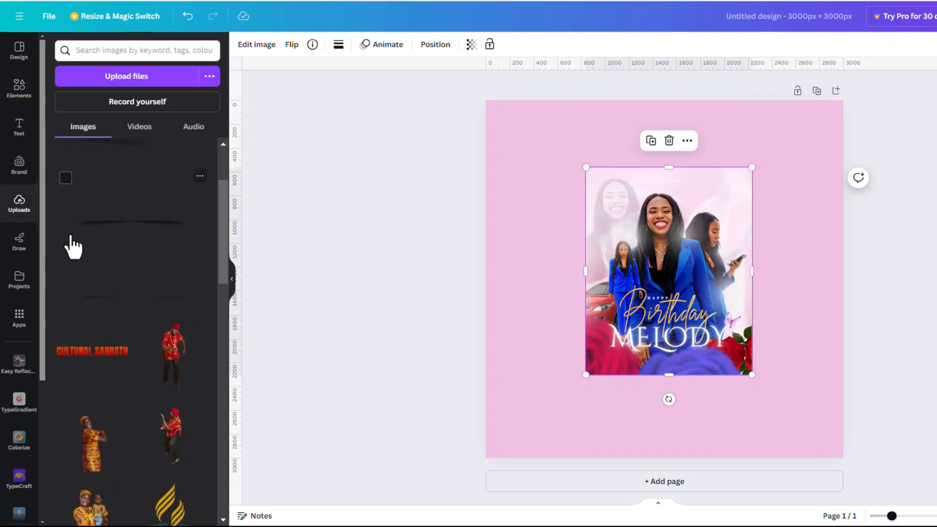
drag(146, 234, 718, 351)
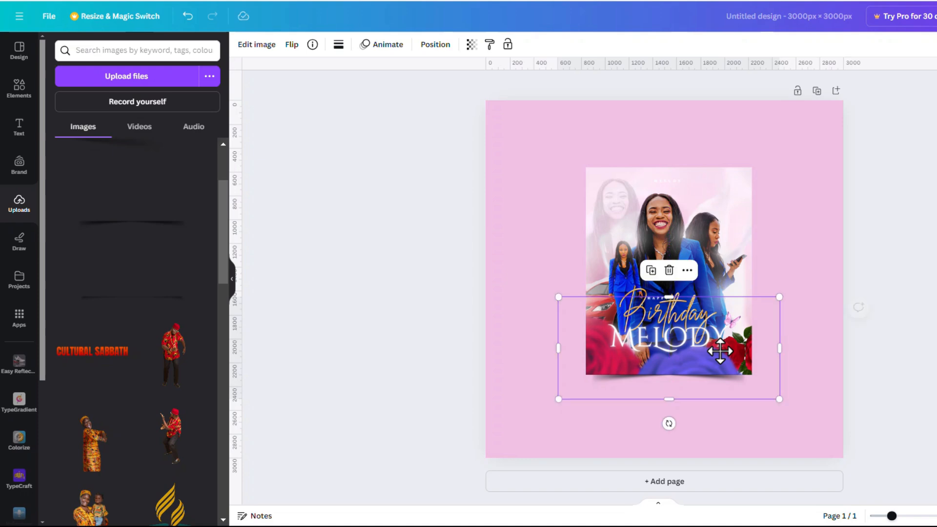
click(811, 208)
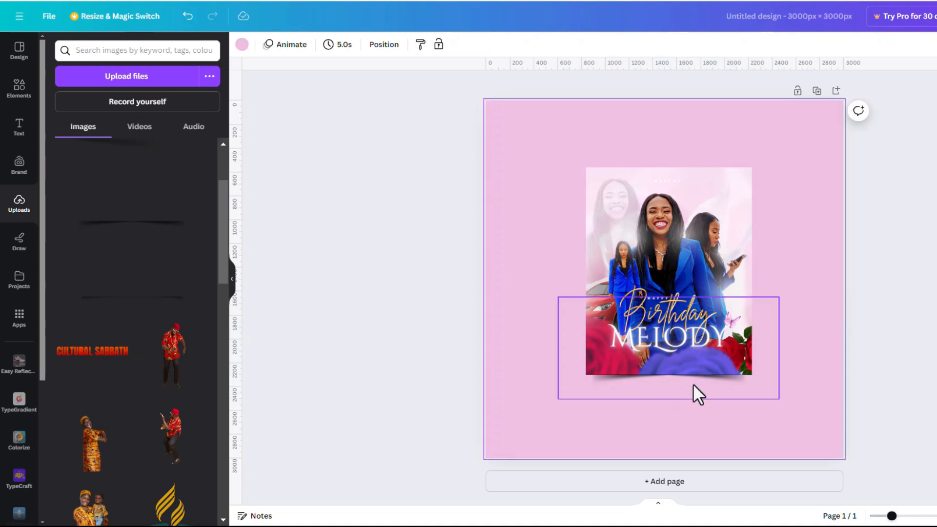
Duplicate the curved shadow in place to make it darker
click(724, 382)
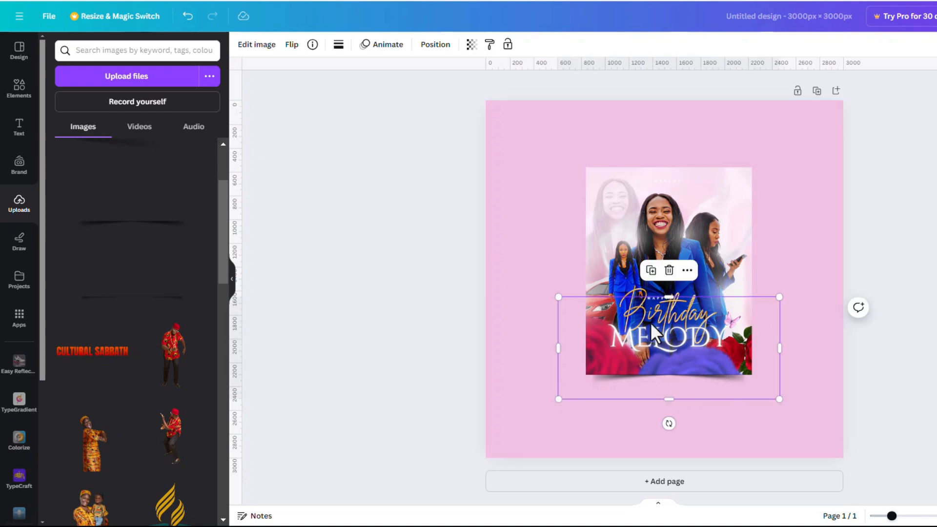
drag(710, 375, 709, 374)
click(920, 291)
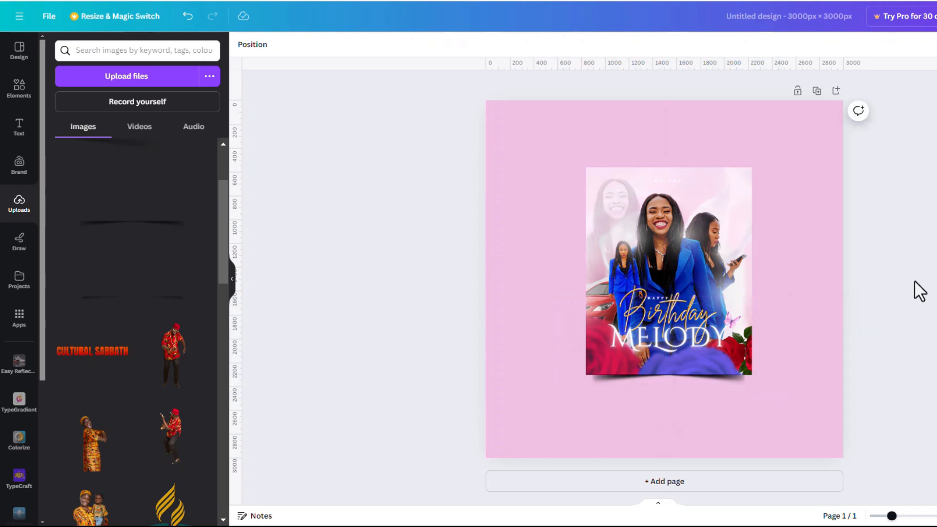
Enlarge both stacked shadows together to slightly more than the poster's width and set the poster back down against them
drag(698, 317, 703, 295)
key(ctrl+z)
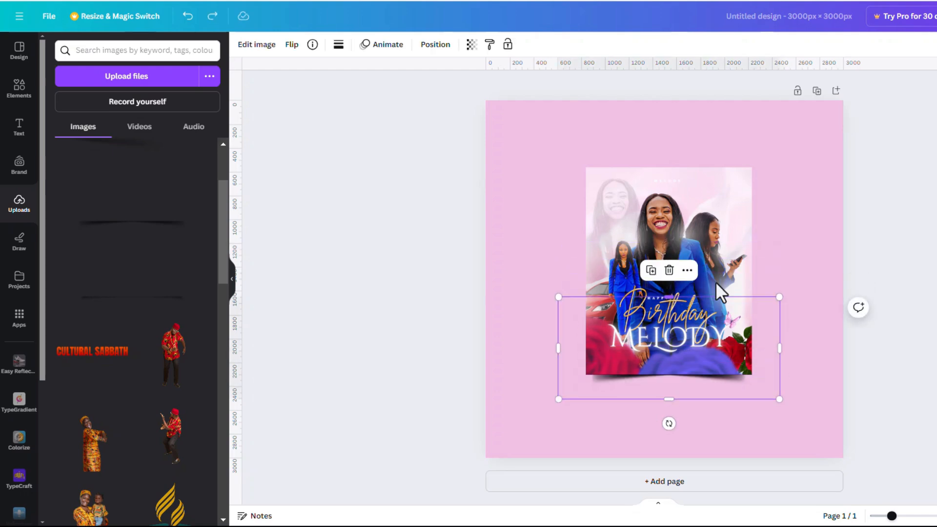
click(718, 238)
drag(697, 257, 694, 175)
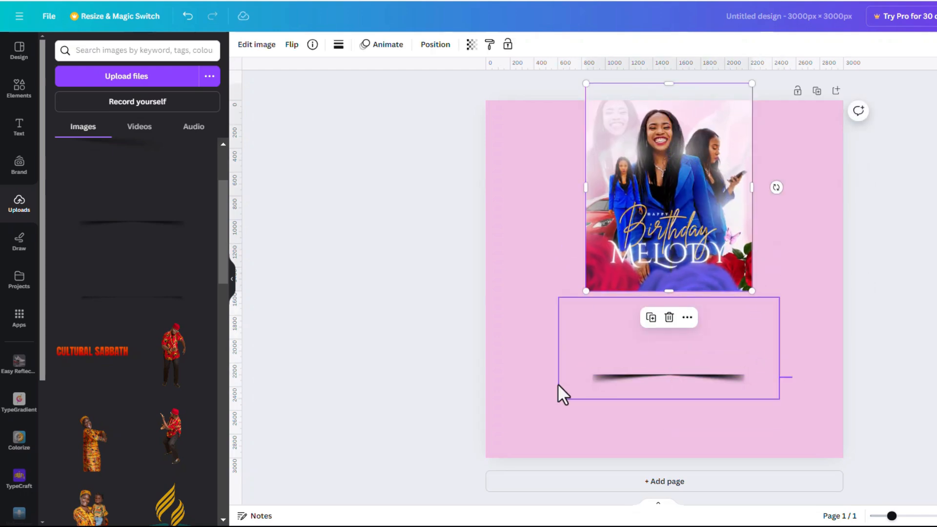
drag(556, 383, 793, 404)
click(669, 183)
drag(689, 192, 689, 281)
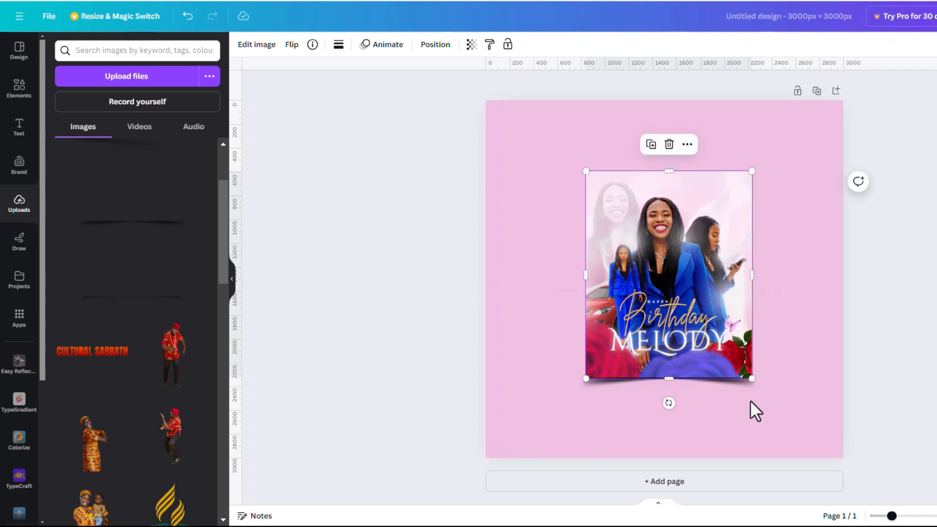
Shrink both shadows slightly so their ends line up with the poster's side edges, and return the poster onto them
scroll(753, 400, up, 2)
scroll(771, 384, up, 3)
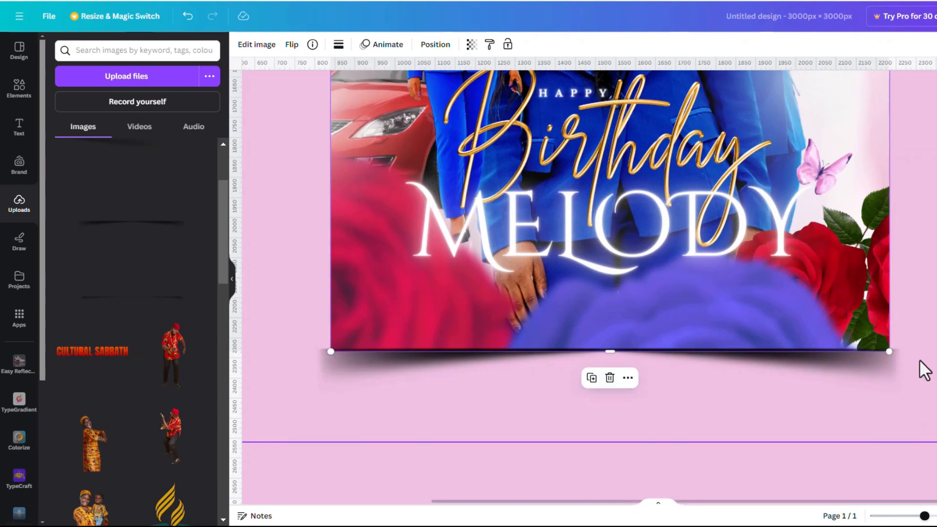
scroll(866, 358, down, 5)
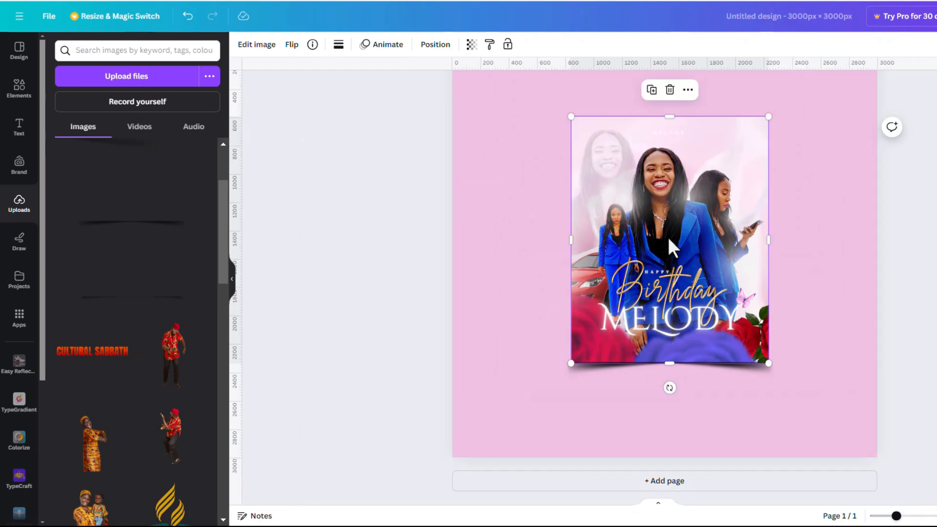
drag(675, 238, 717, 189)
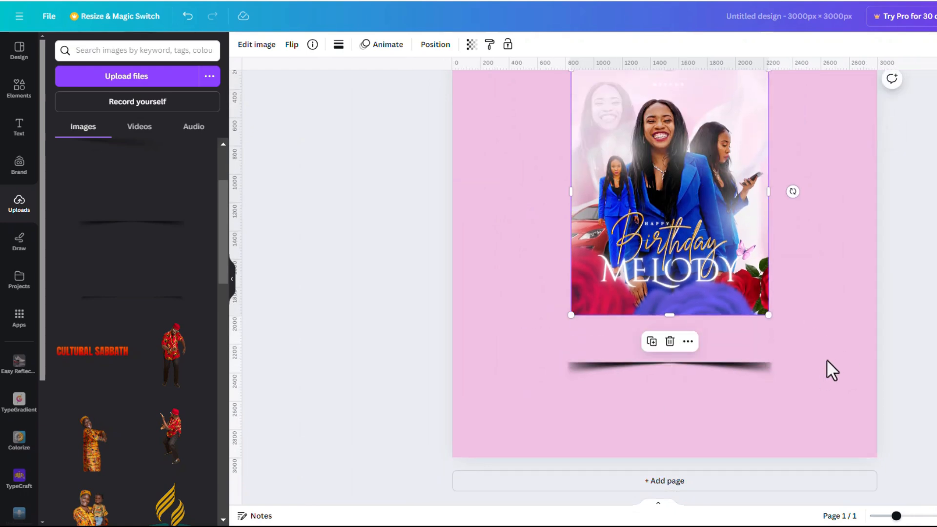
drag(827, 359, 684, 421)
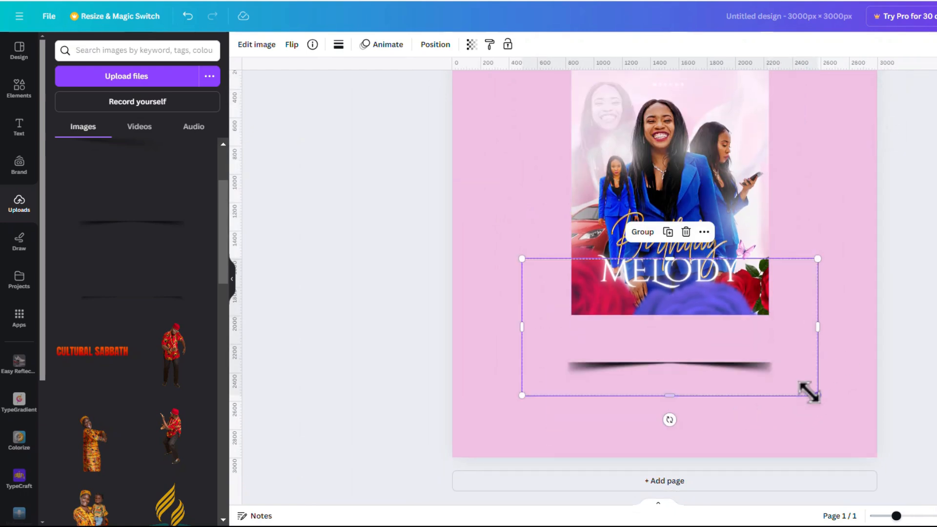
drag(809, 390, 806, 391)
drag(675, 172, 673, 221)
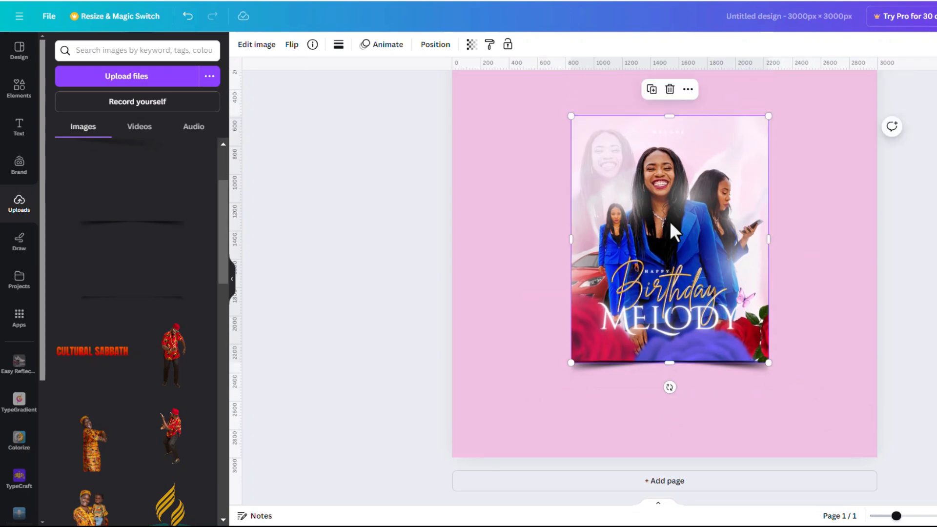
Nudge the poster up slightly so its bottom edge meets the top of the curved shadows
scroll(704, 336, up, 3)
scroll(704, 336, up, 2)
scroll(703, 338, down, 5)
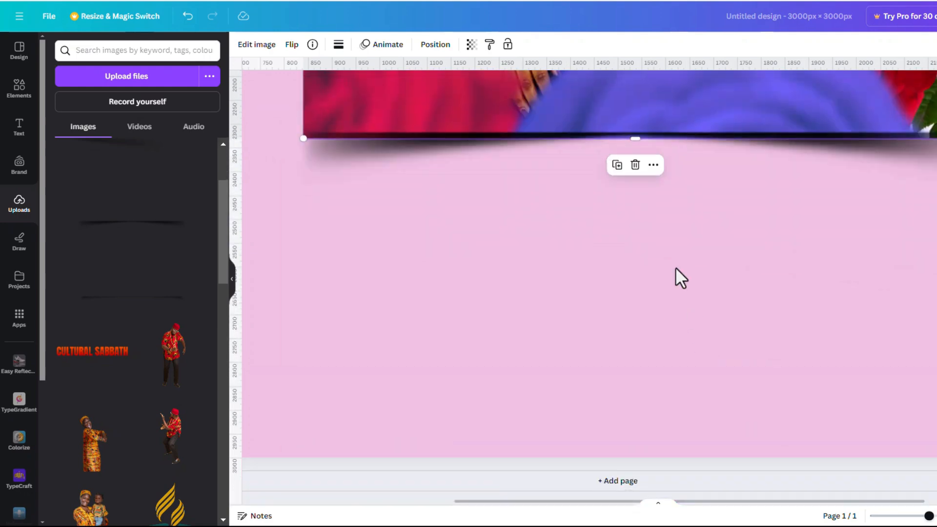
scroll(676, 268, up, 1)
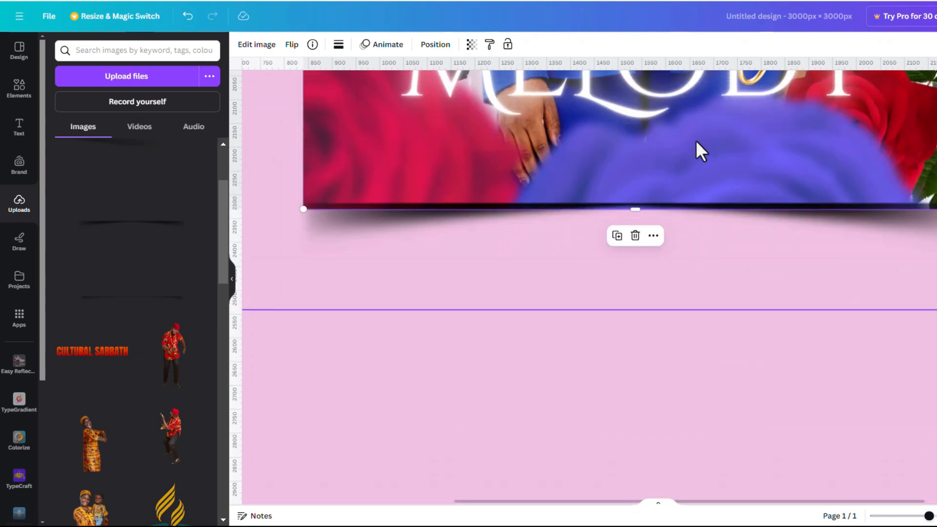
drag(695, 140, 696, 138)
click(743, 405)
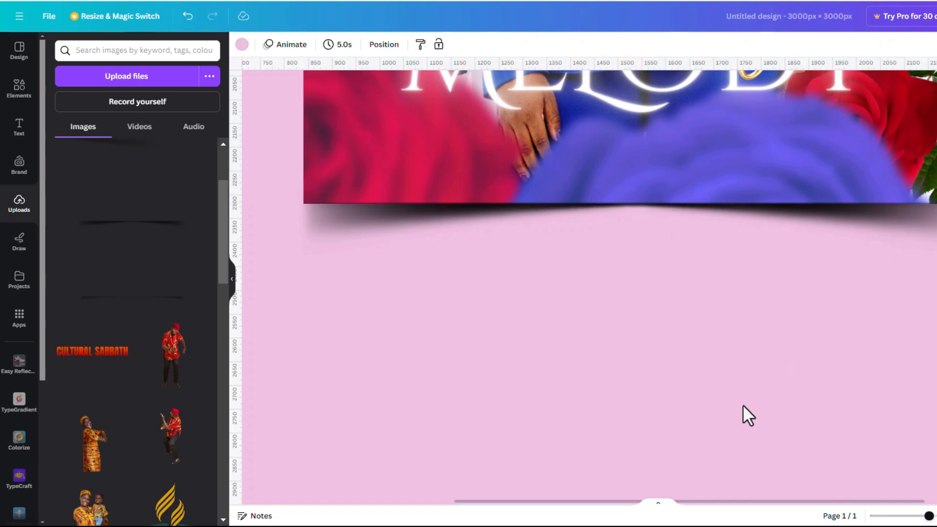
Open the page's layer list and examine the poster and its shadows in the whole design
click(384, 45)
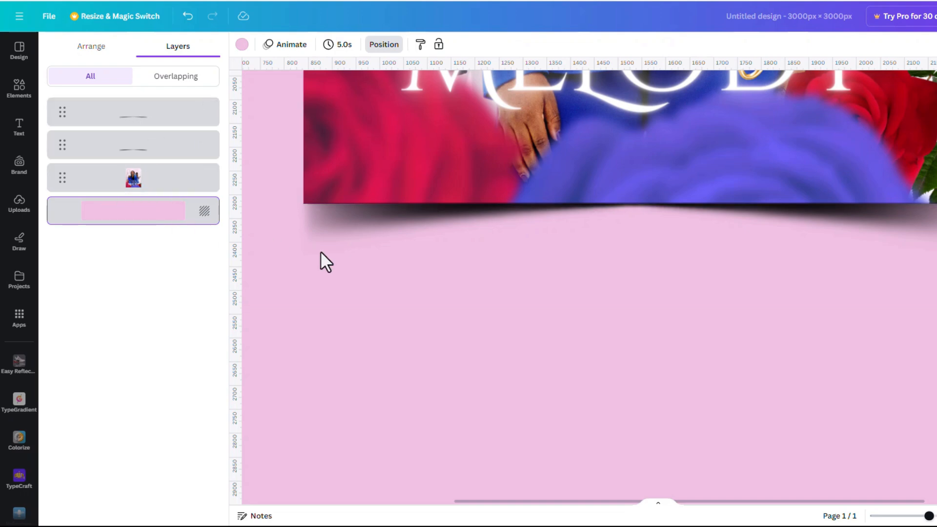
scroll(588, 345, down, 3)
scroll(588, 344, down, 3)
scroll(634, 253, up, 1)
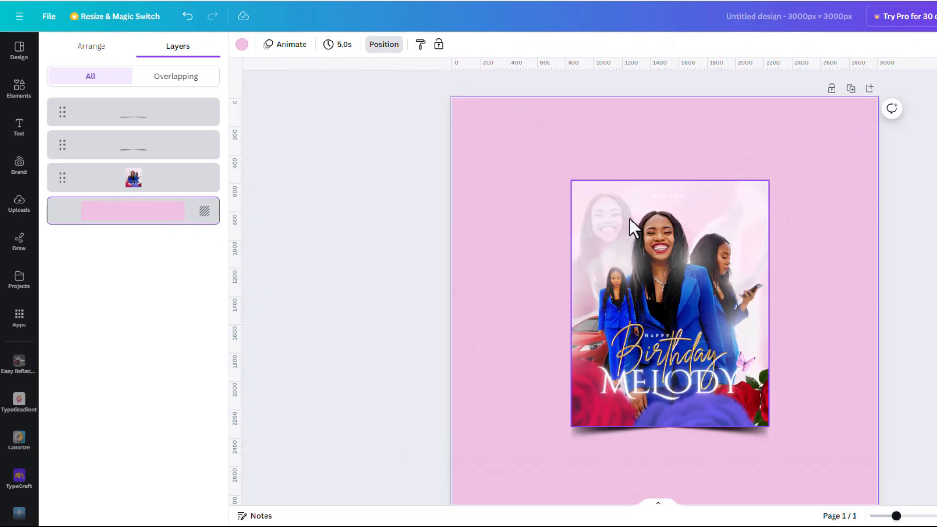
Duplicate the poster page and delete one of the two curved shadows beneath the poster on the copy
click(851, 90)
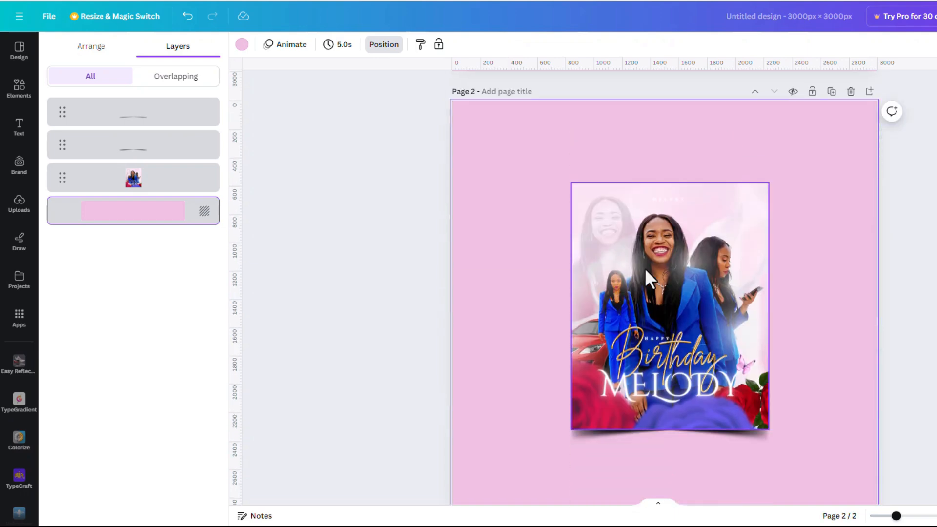
drag(769, 326, 744, 302)
click(846, 278)
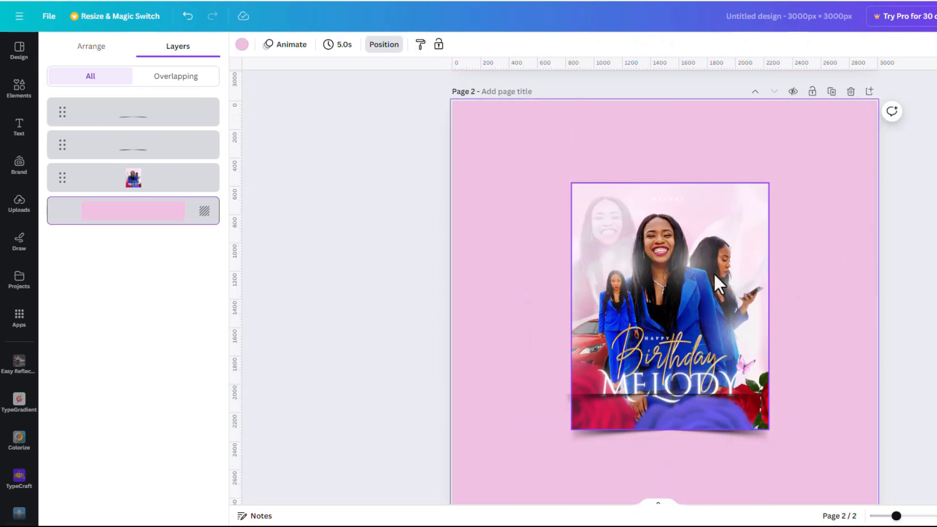
drag(699, 263, 706, 181)
drag(809, 389, 549, 466)
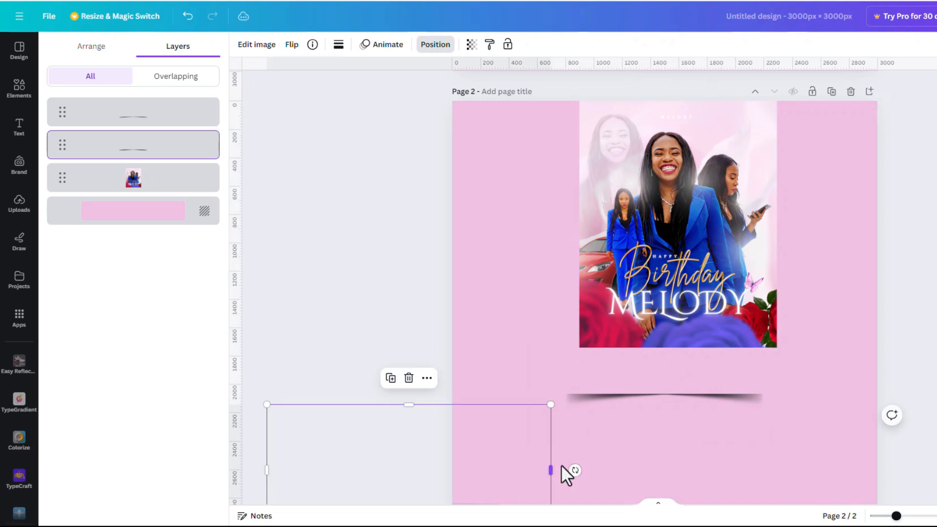
key(Delete)
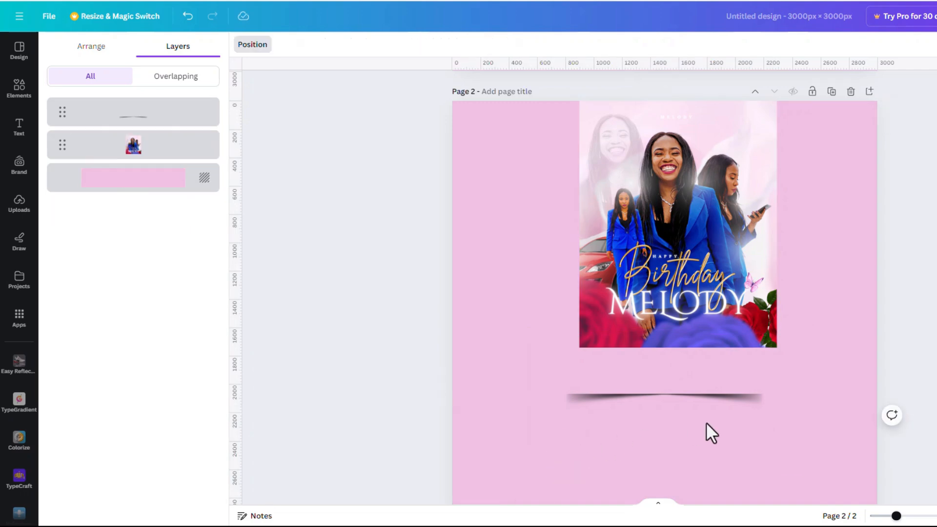
Delete the remaining curved shadow and move the poster back to the middle of the page
click(718, 397)
key(Delete)
drag(718, 337, 704, 430)
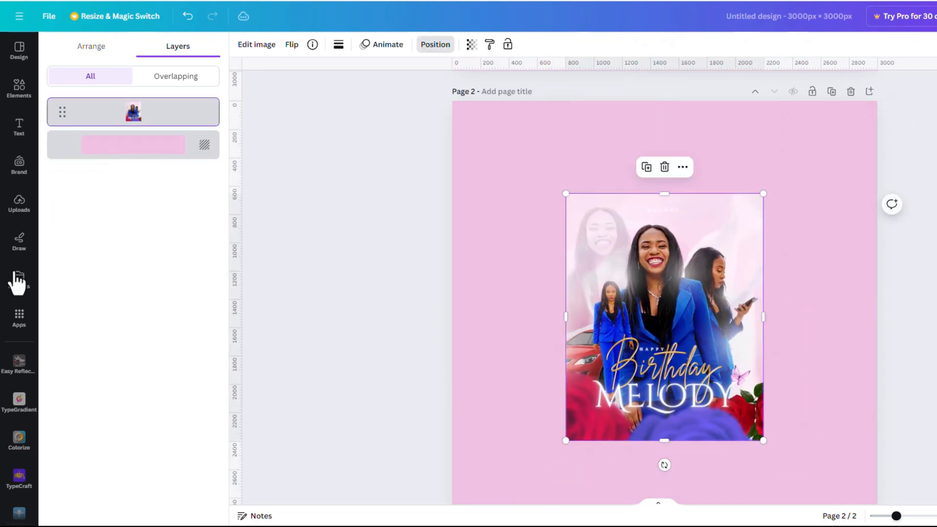
Add an uploaded one-sided tapered shadow and tilt the poster counterclockwise so its lowest corner stands near the shadow's pointed end
click(18, 204)
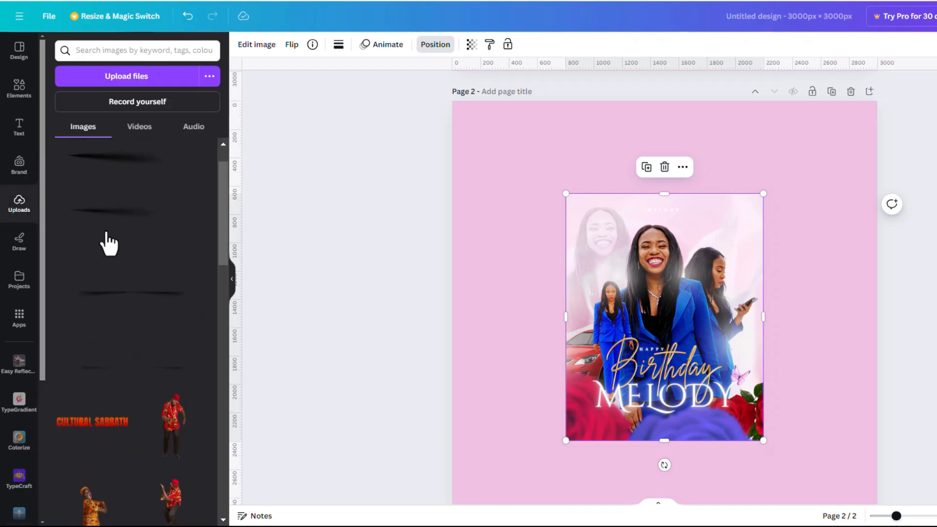
scroll(128, 211, up, 1)
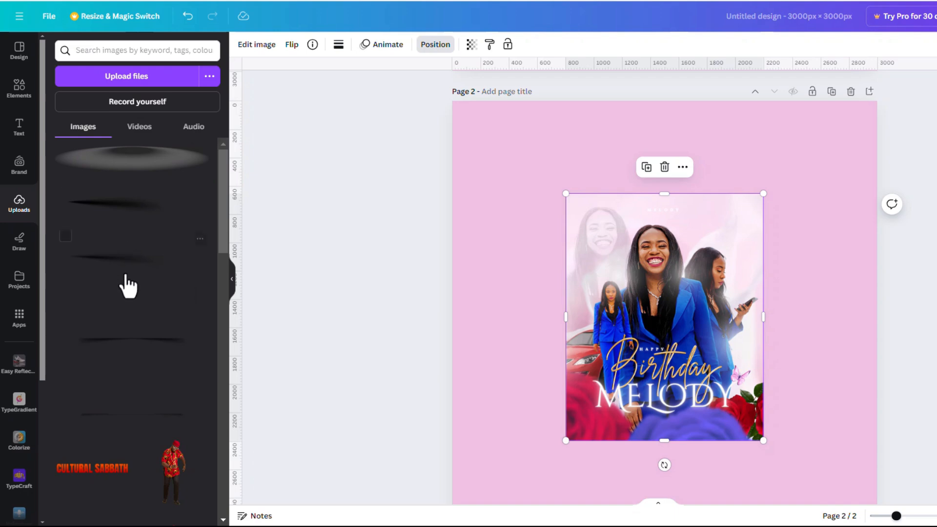
drag(120, 238, 703, 455)
click(661, 318)
drag(659, 352, 666, 323)
drag(661, 450, 688, 440)
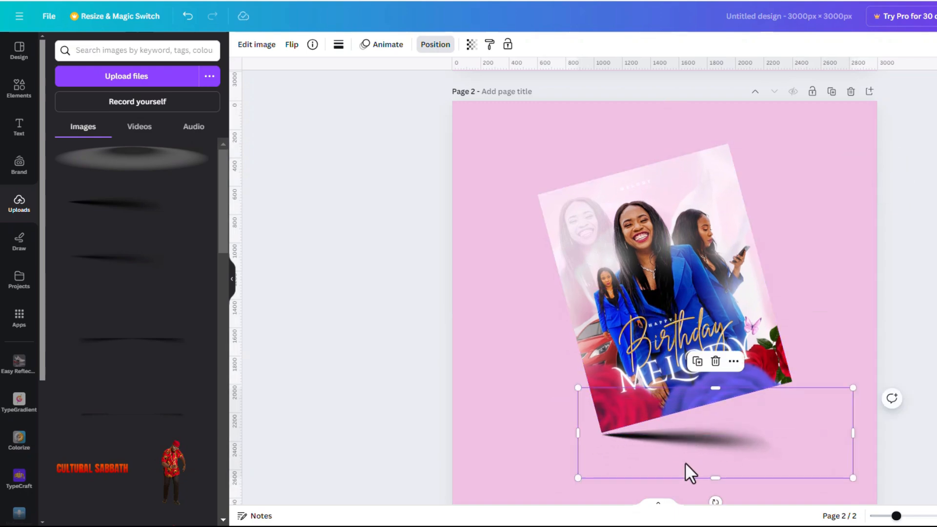
Move the tapered shadow so its pointed tip touches the tilted poster's lowest corner
scroll(685, 462, up, 3)
scroll(685, 457, up, 3)
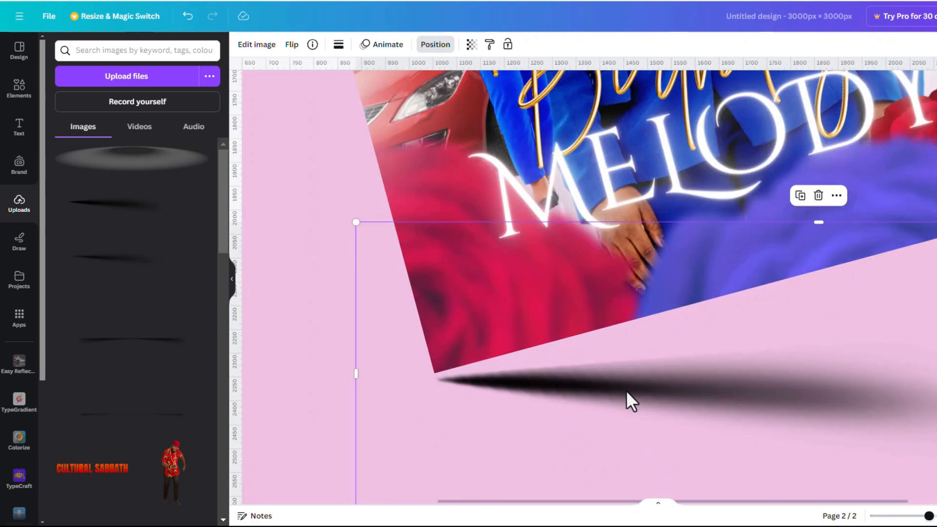
drag(626, 391, 615, 386)
drag(347, 370, 434, 391)
click(383, 380)
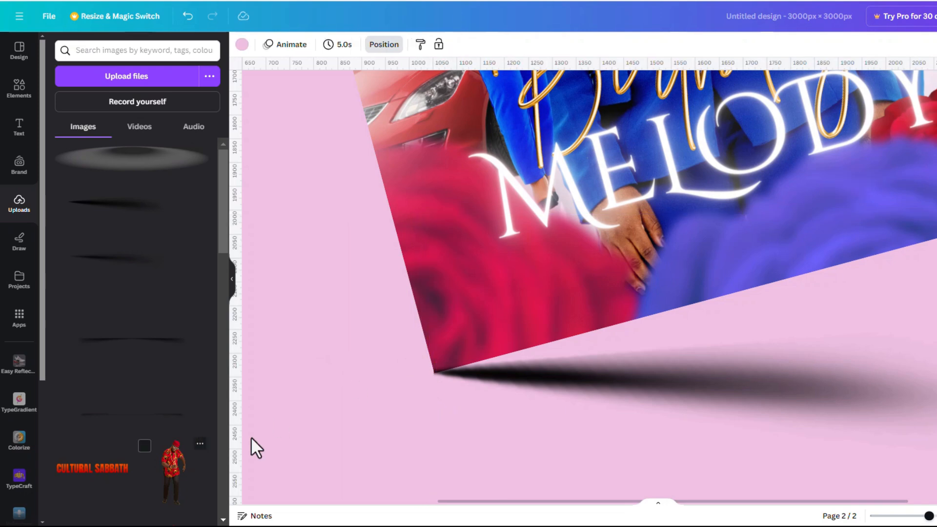
Fine-tune the shadow's position so its tip meets the poster's corner exactly at close range
scroll(523, 373, up, 5)
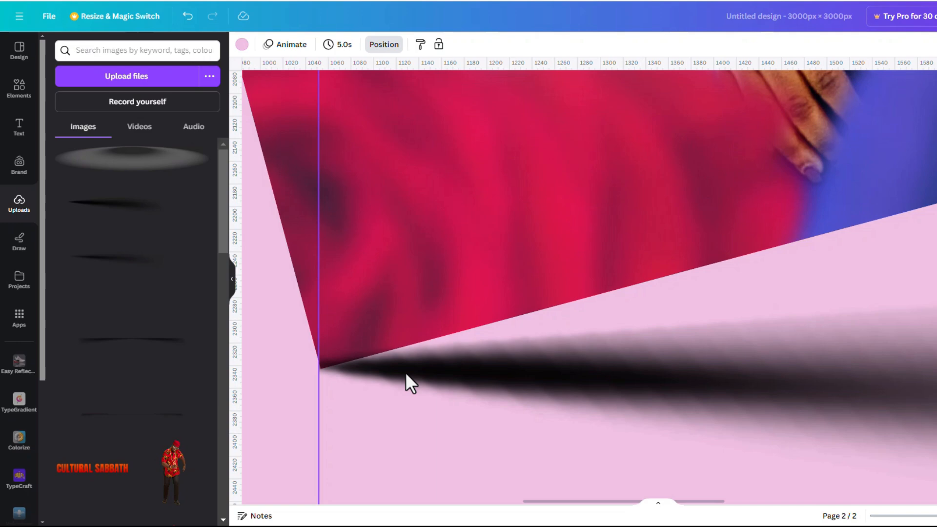
click(411, 371)
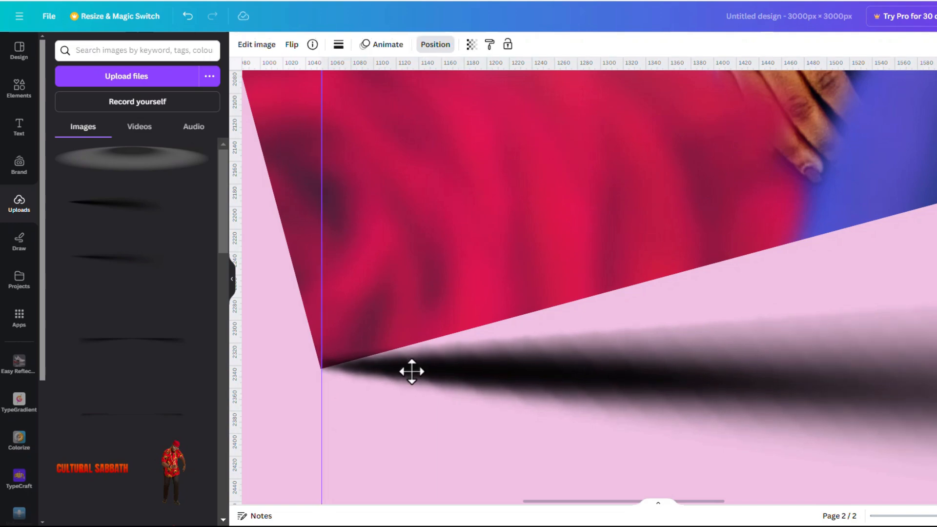
drag(412, 372, 411, 372)
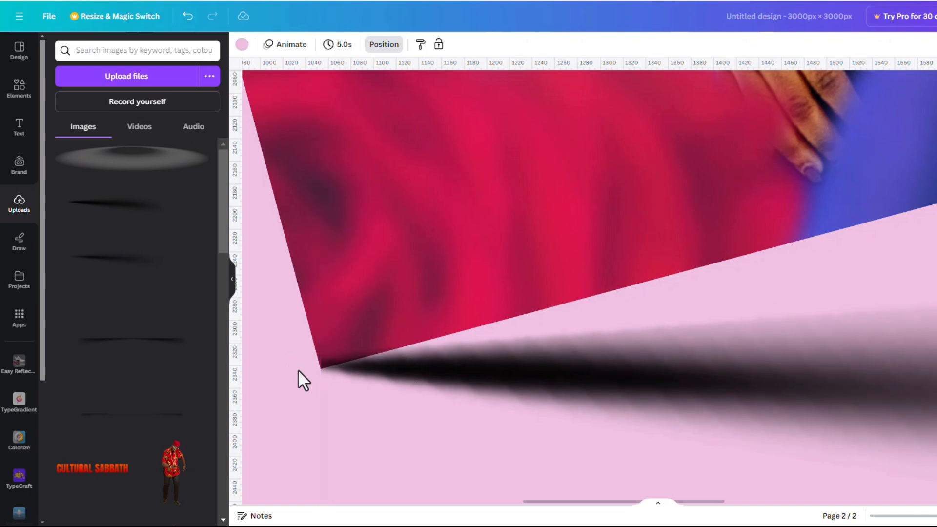
click(318, 375)
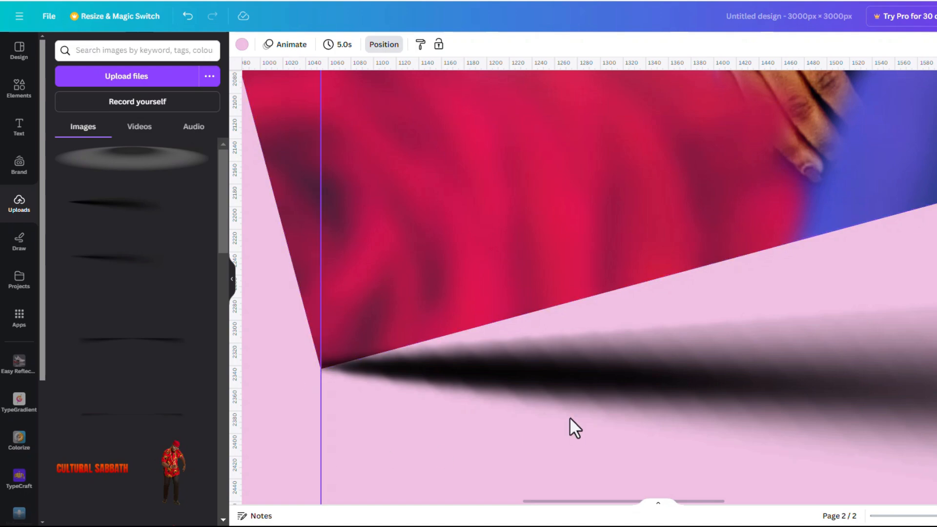
Try enlarging the tapered shadow alone beneath the tilted poster, and undo the resize
scroll(470, 371, down, 10)
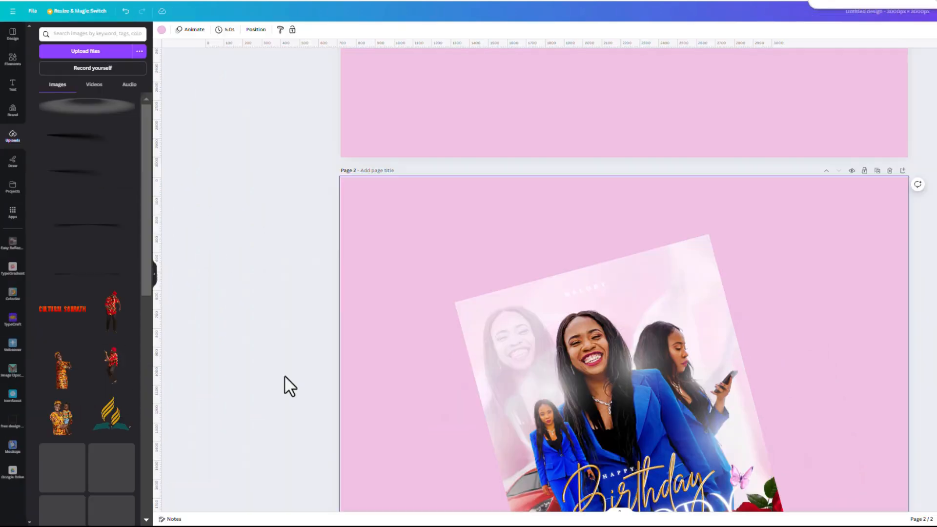
scroll(910, 459, down, 5)
ctrl+scroll(610, 354, down, 5)
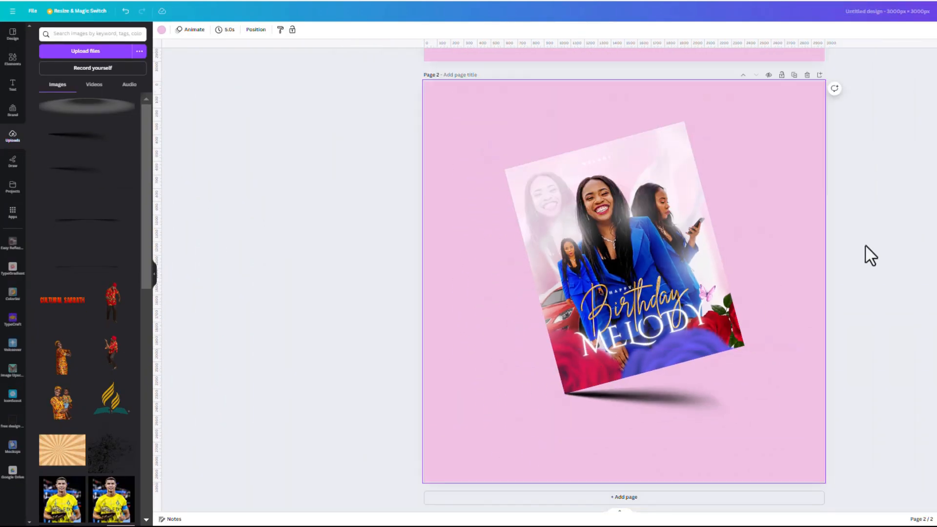
click(689, 408)
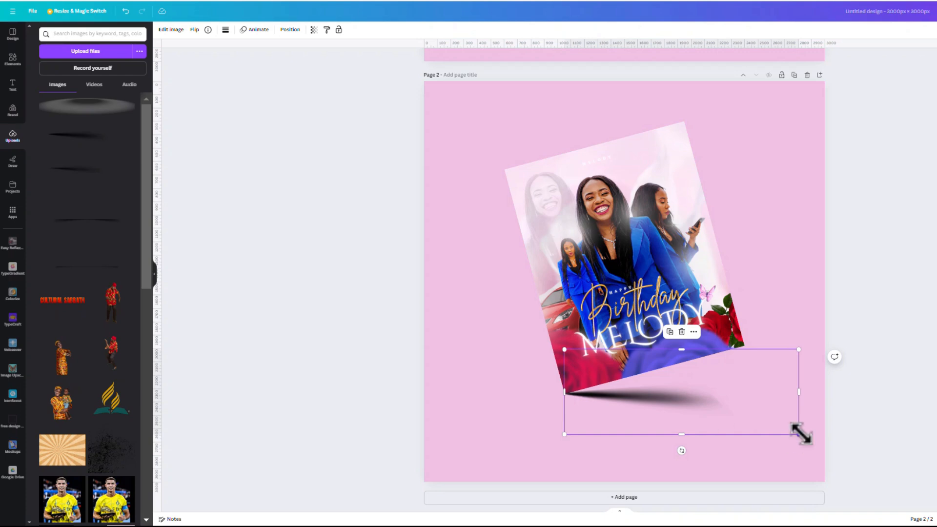
drag(801, 434, 832, 444)
key(ctrl+z)
Shrink the poster relative to its shadow, and enlarge both together and centre them vertically on the page
click(683, 128)
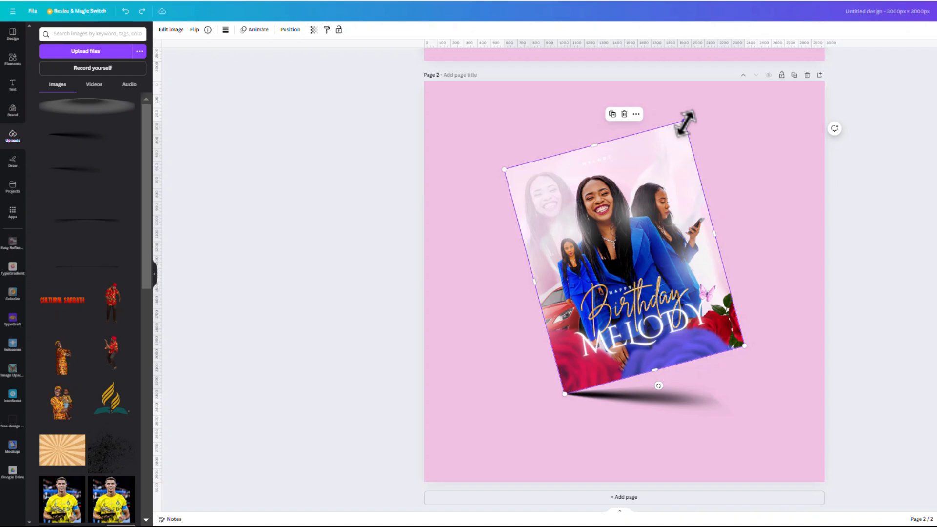
drag(684, 122, 665, 167)
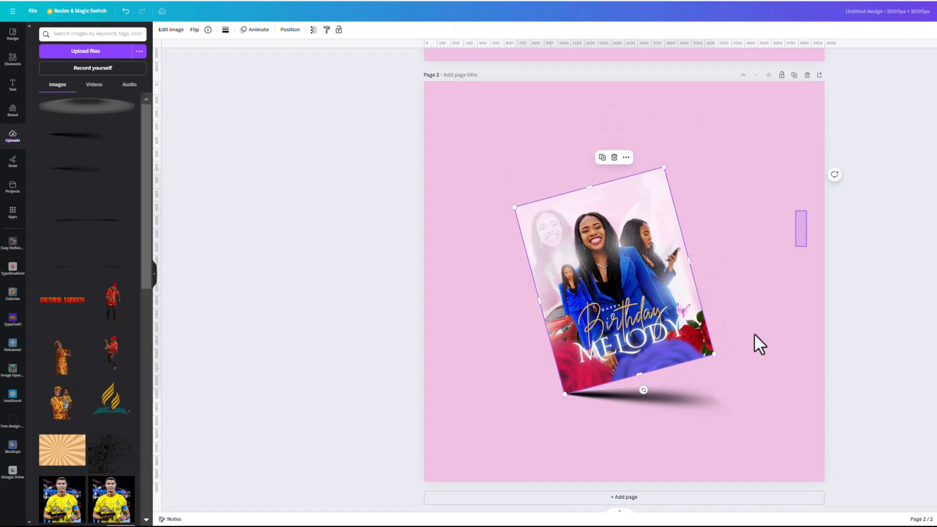
drag(806, 209, 508, 420)
drag(798, 434, 828, 446)
drag(577, 283, 580, 252)
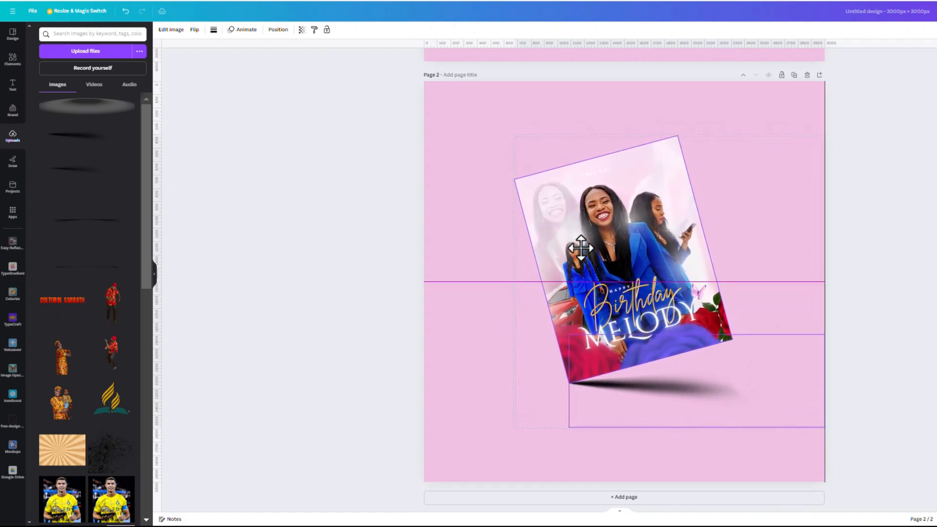
click(843, 217)
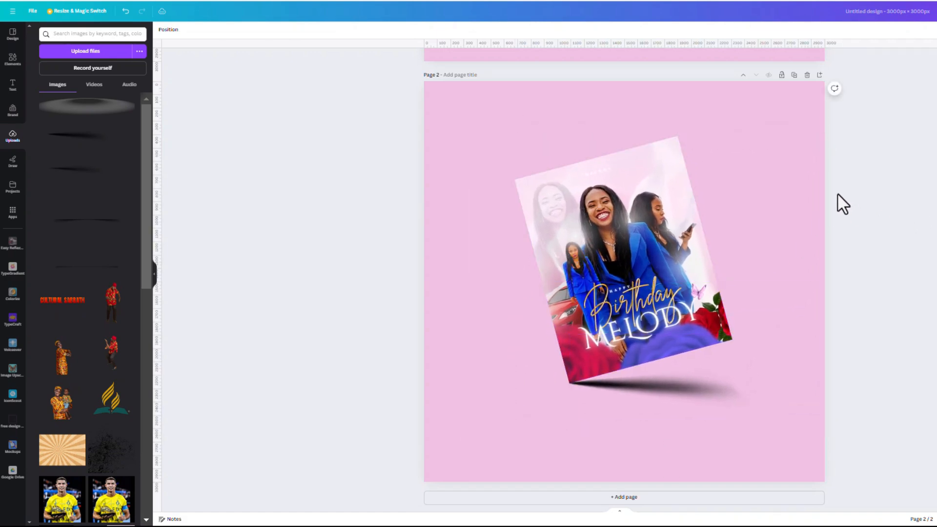
Change the page background to a radial blue and pink gradient with pink in the centre and blue around it
click(785, 116)
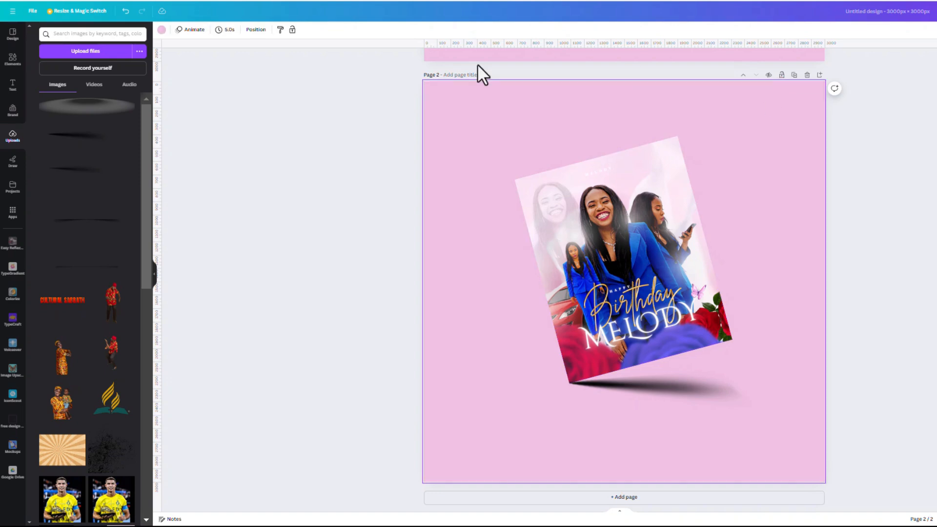
click(161, 30)
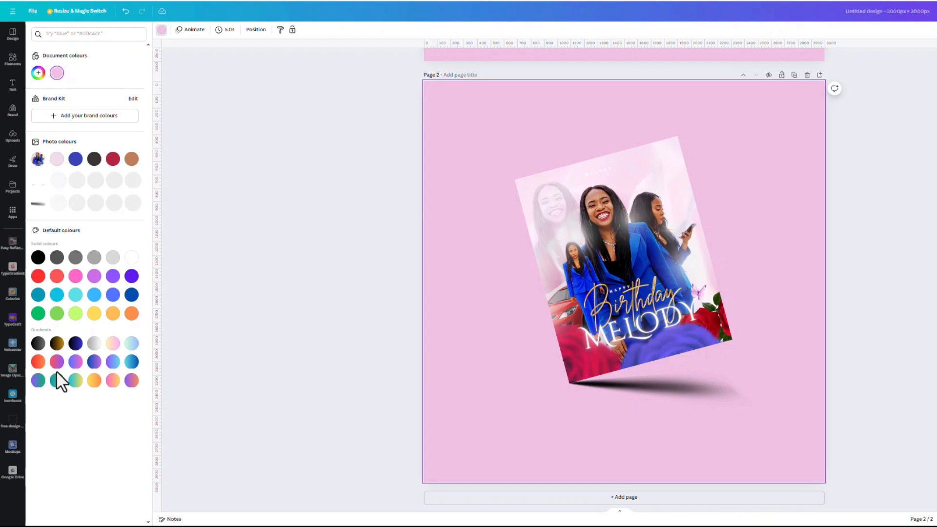
click(75, 364)
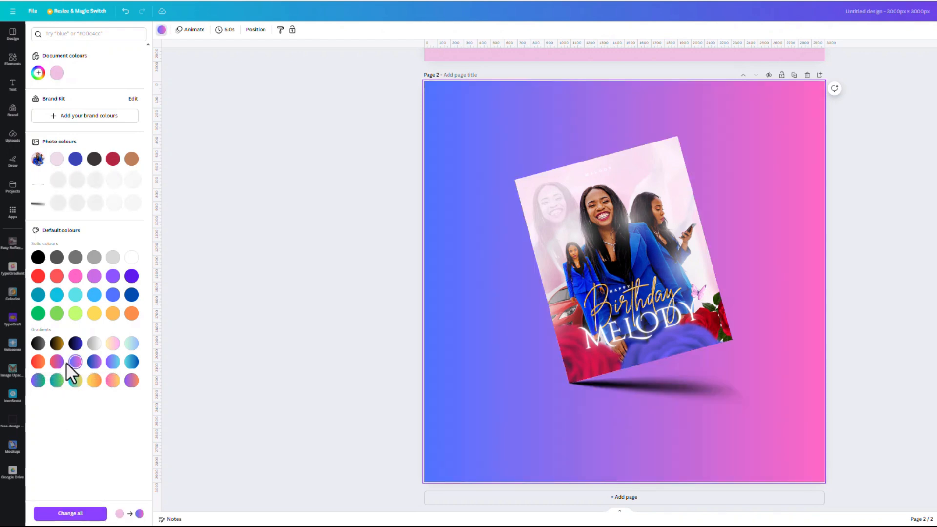
click(38, 73)
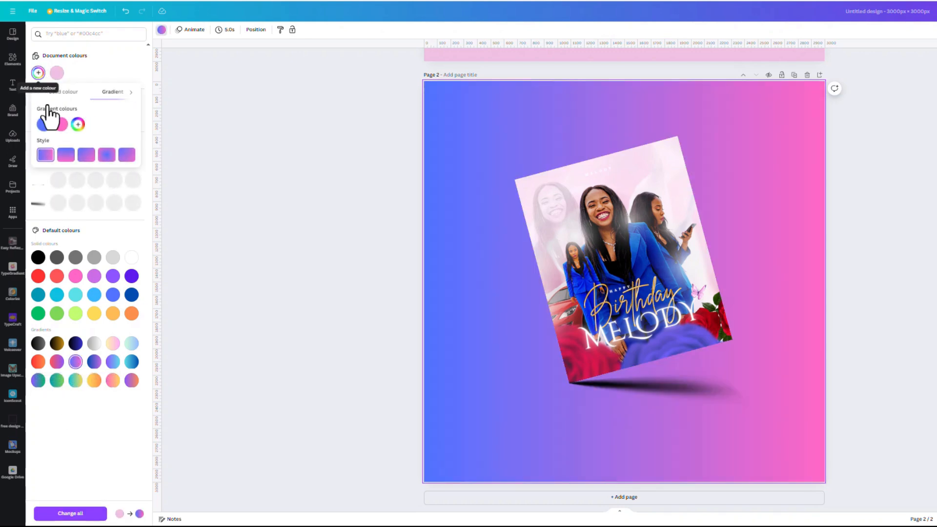
click(102, 156)
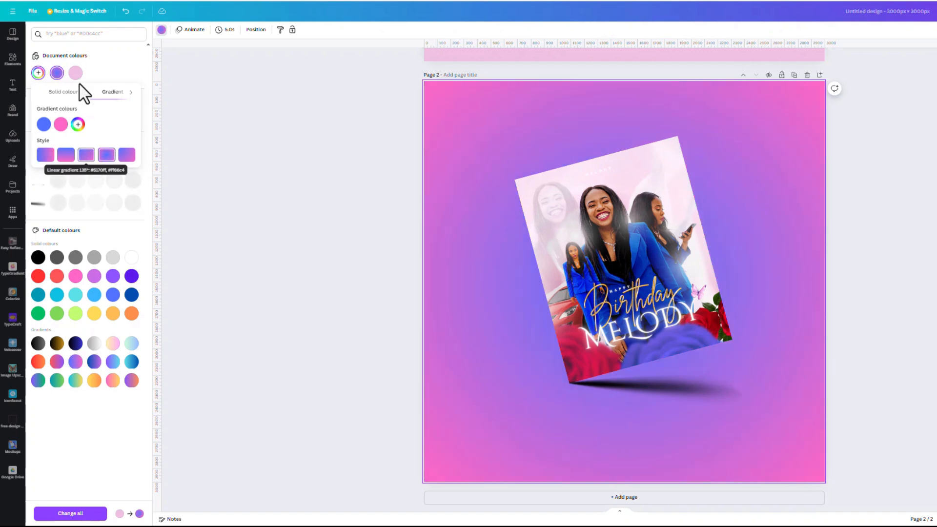
mouse_move(60, 128)
mouse_down()
mouse_move(35, 130)
mouse_move(68, 128)
mouse_up()
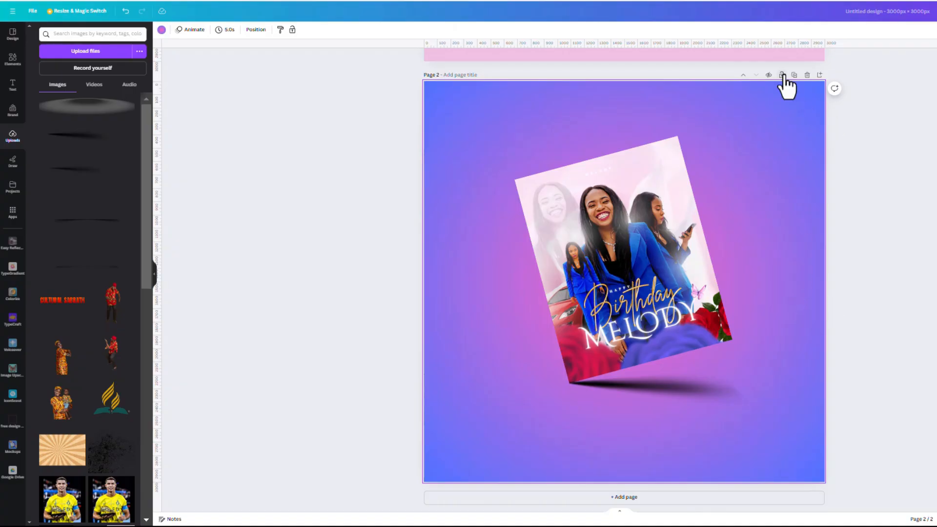
Duplicate the gradient page and group the poster with its shadow on the copy
click(794, 76)
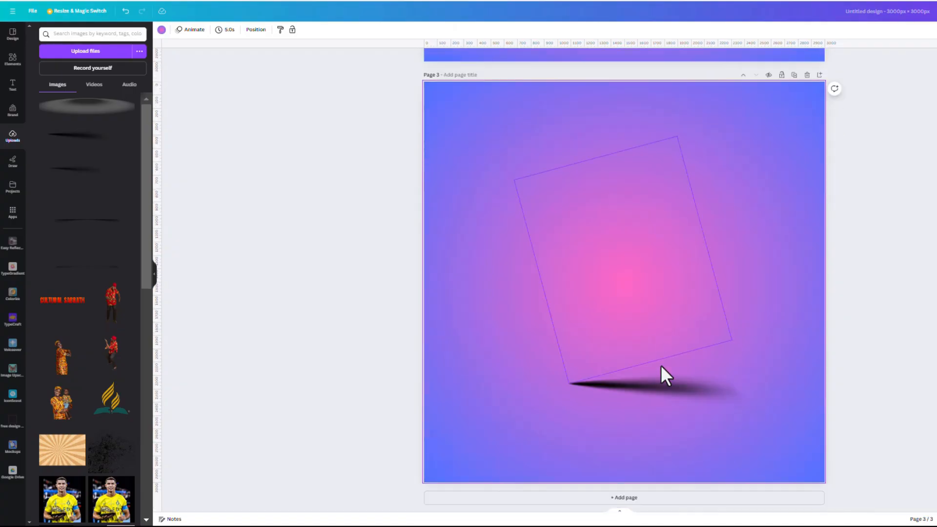
scroll(661, 363, up, 2)
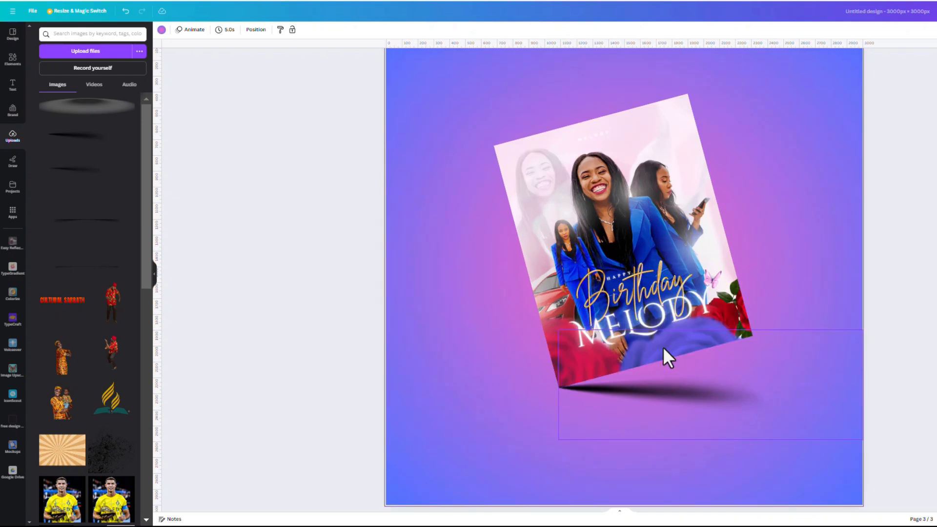
drag(839, 156, 464, 466)
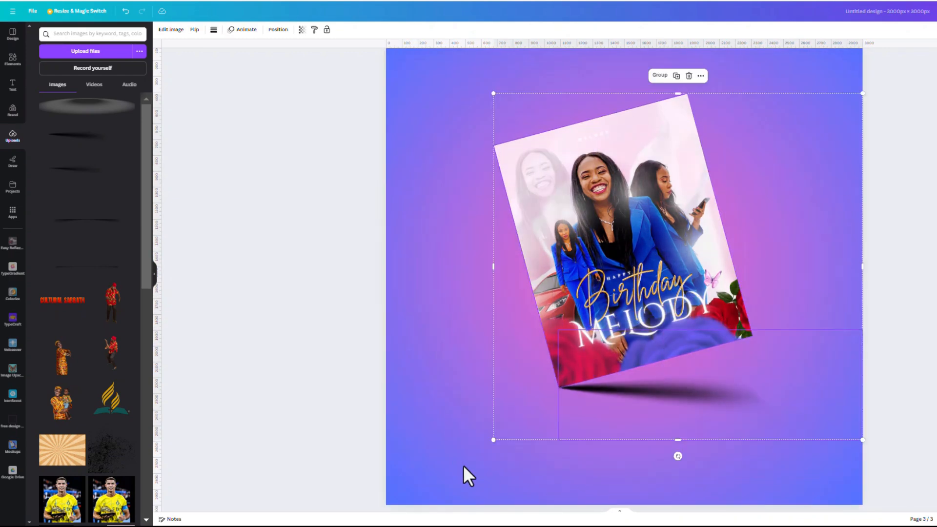
click(660, 76)
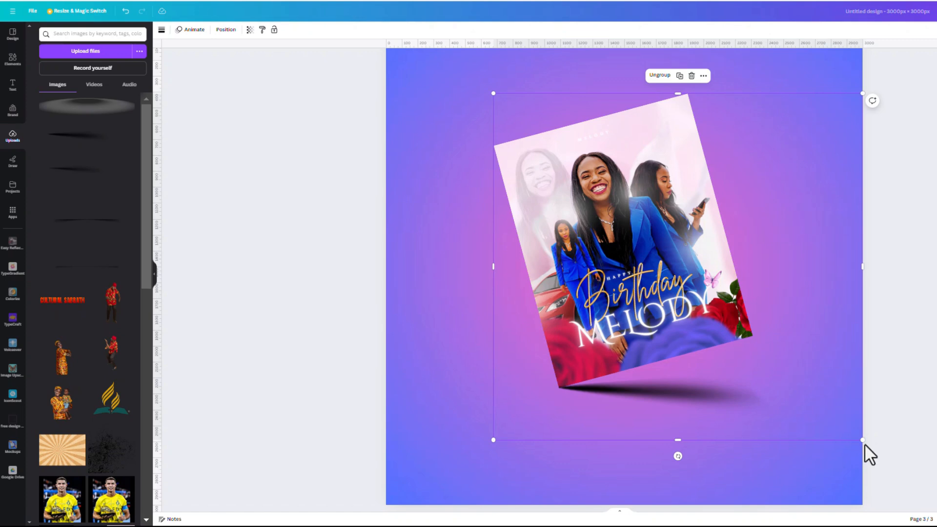
Shrink the grouped poster and shadow and place the poster near the page's centre
drag(864, 440, 767, 353)
drag(623, 278, 629, 288)
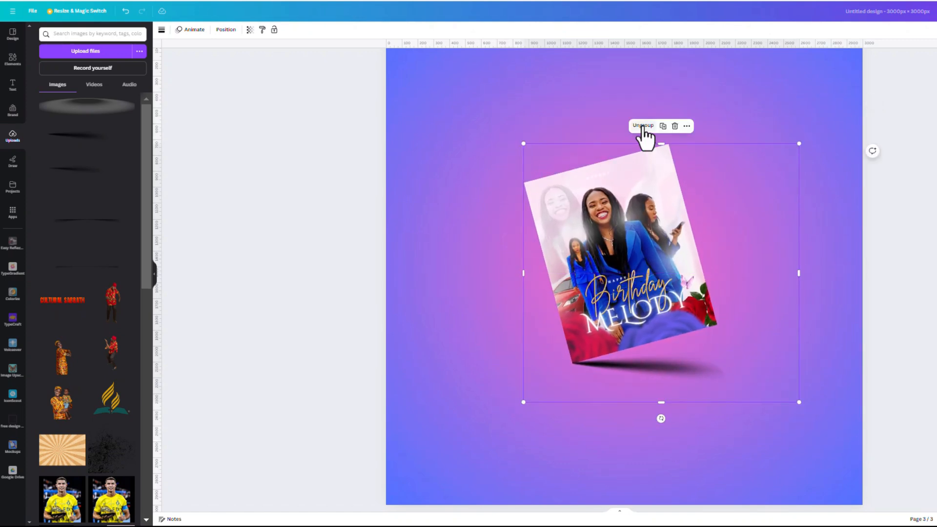
Duplicate the poster group, enlarge the copy, and place it partly beyond the page's right edge
click(663, 126)
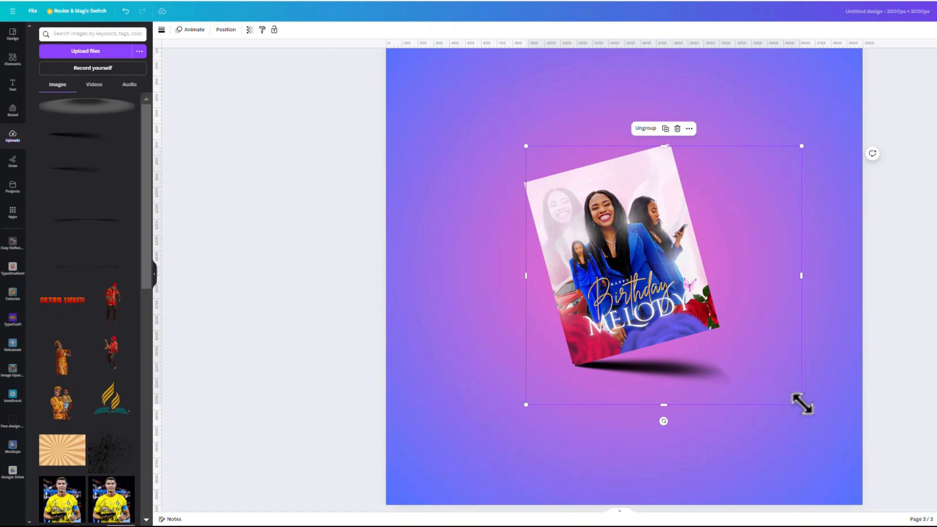
drag(802, 404, 900, 465)
drag(644, 318, 806, 397)
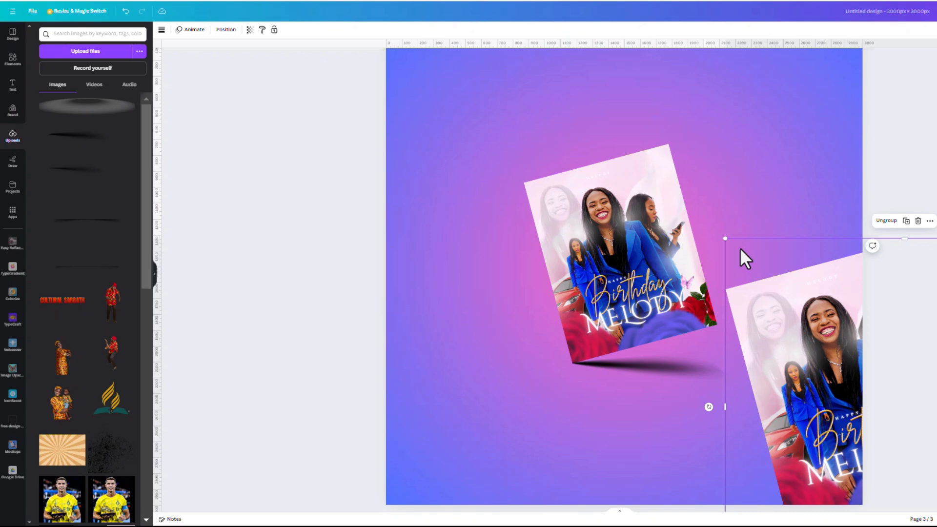
drag(725, 241, 675, 191)
Place another large poster copy partly beyond the page's lower left edge, and select the copy on the right edge
drag(827, 373, 320, 430)
click(845, 319)
scroll(845, 320, down, 3)
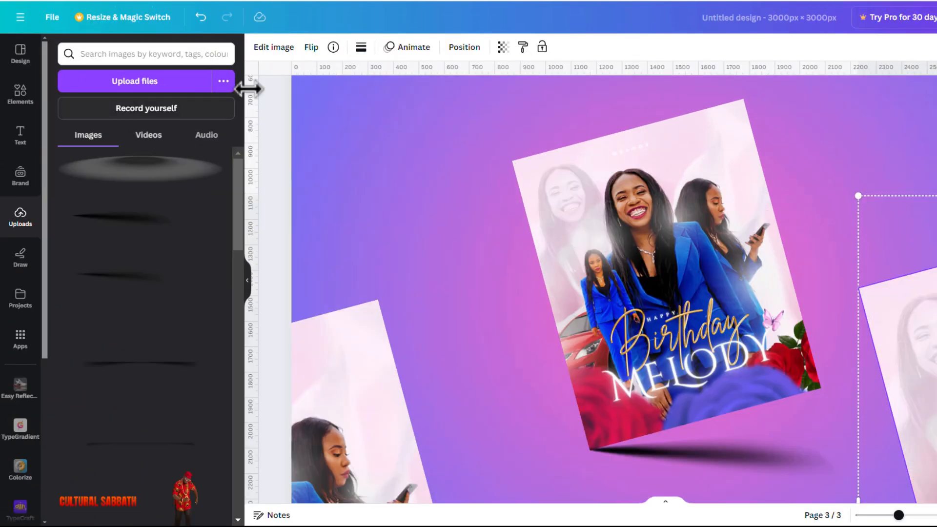
Apply a whole-image Blur effect with intensity 64 to the poster copy at the page's right edge
click(268, 48)
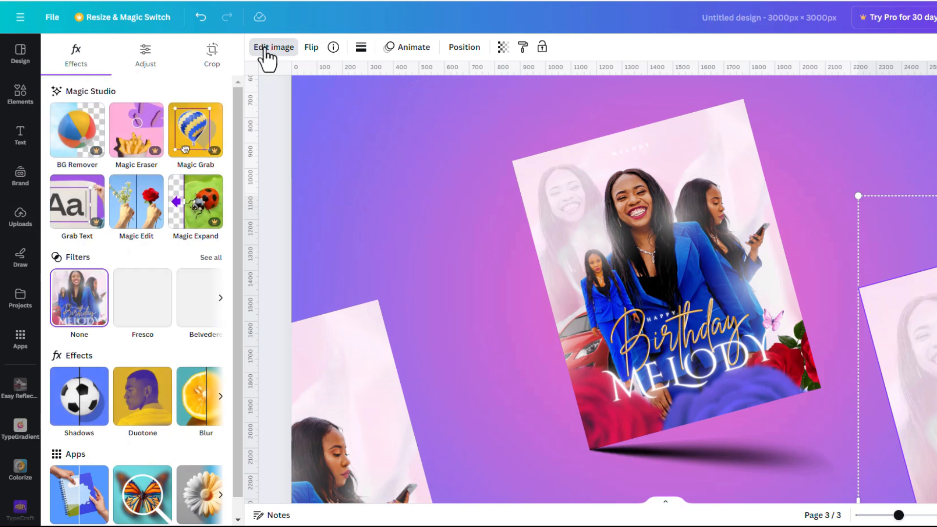
click(202, 418)
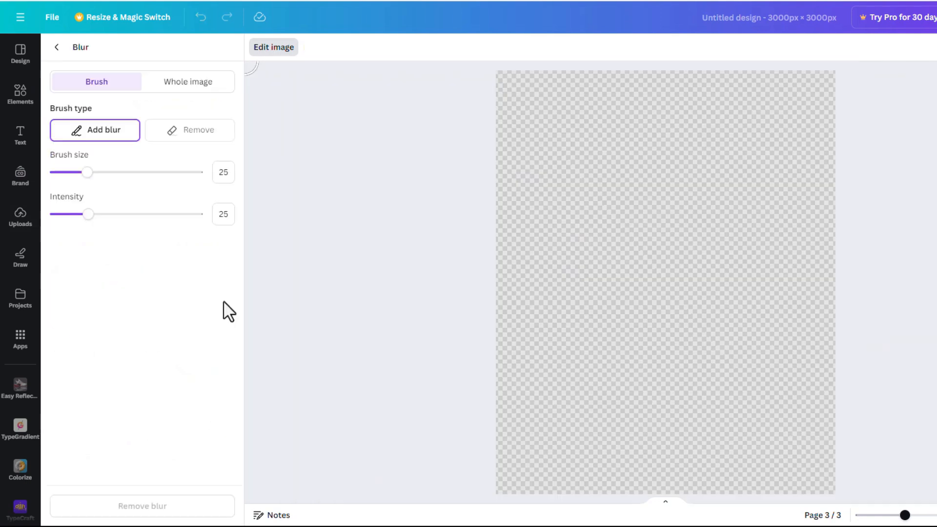
click(221, 84)
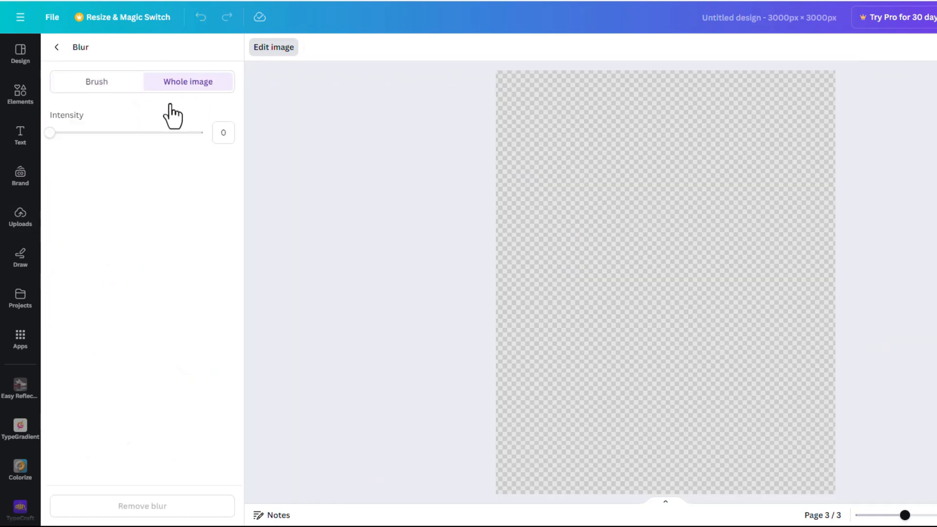
drag(50, 132, 118, 132)
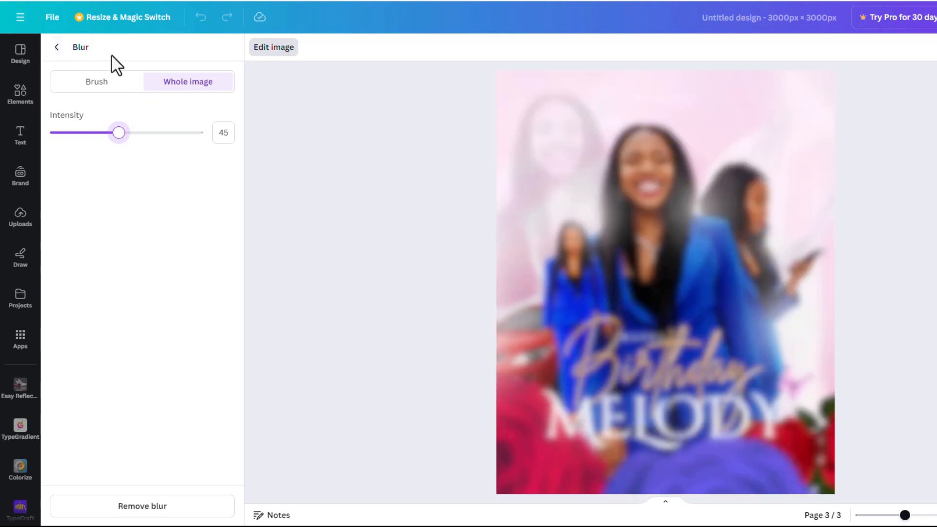
click(132, 137)
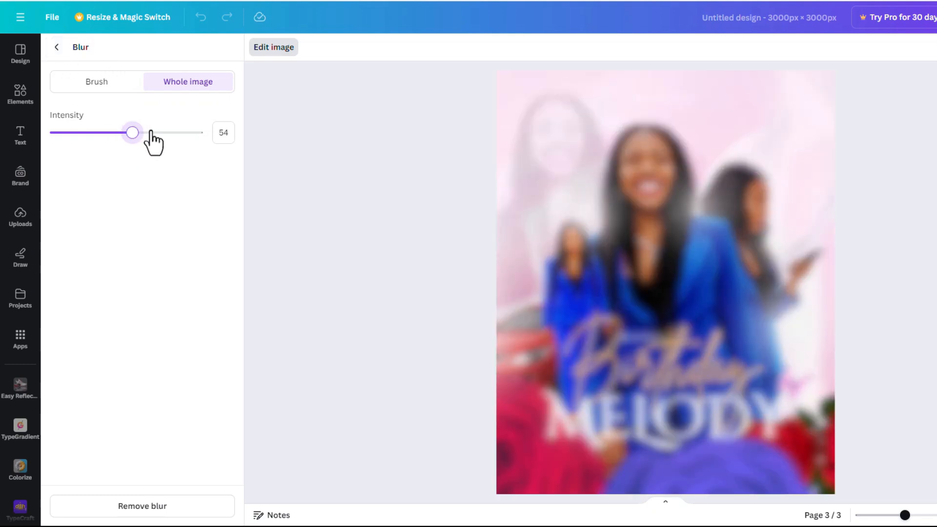
click(148, 133)
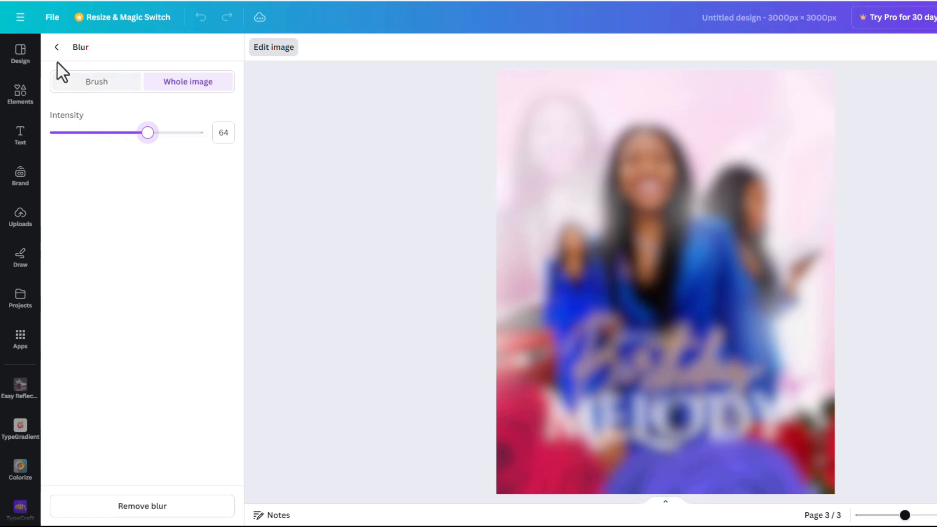
click(56, 48)
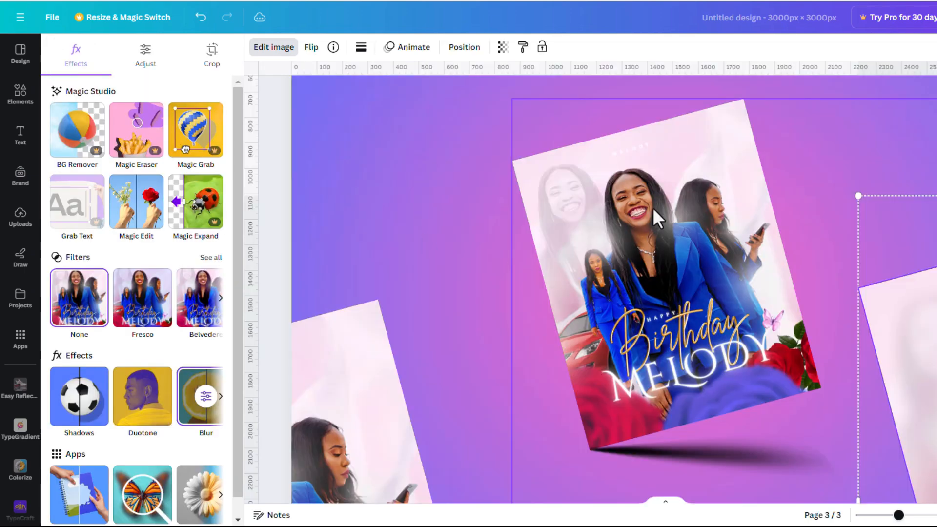
Copy the blurred poster's style onto the large poster copy at the page's lower left edge
scroll(632, 225, down, 3)
scroll(623, 291, down, 1)
scroll(623, 291, down, 2)
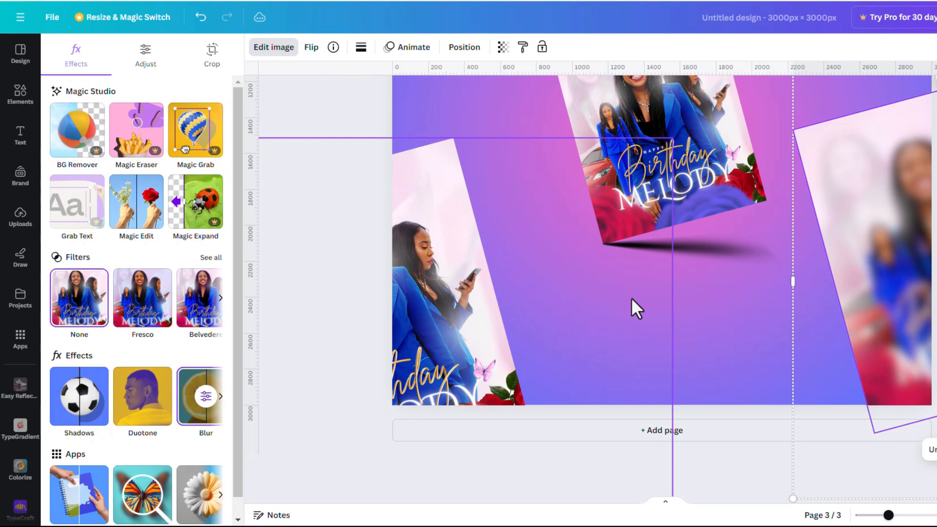
scroll(632, 297, down, 1)
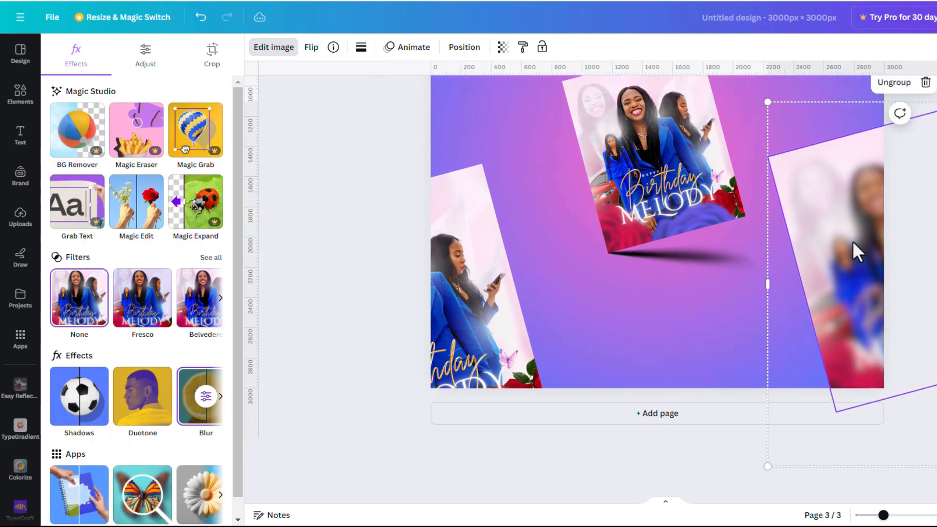
click(522, 47)
click(411, 363)
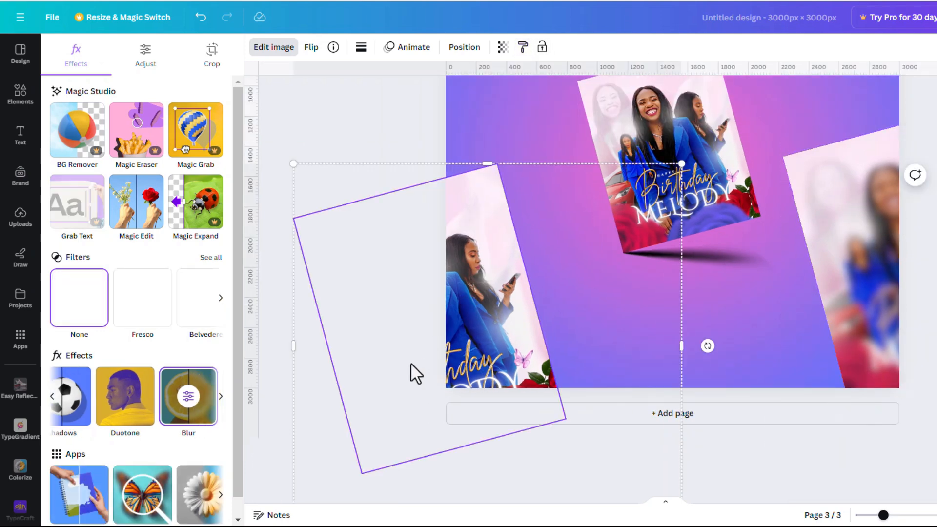
scroll(461, 300, down, 1)
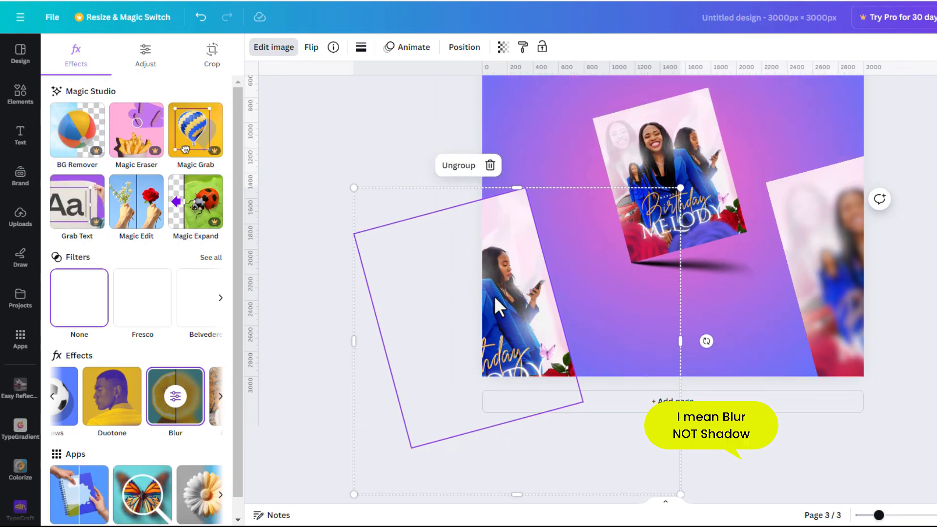
click(355, 121)
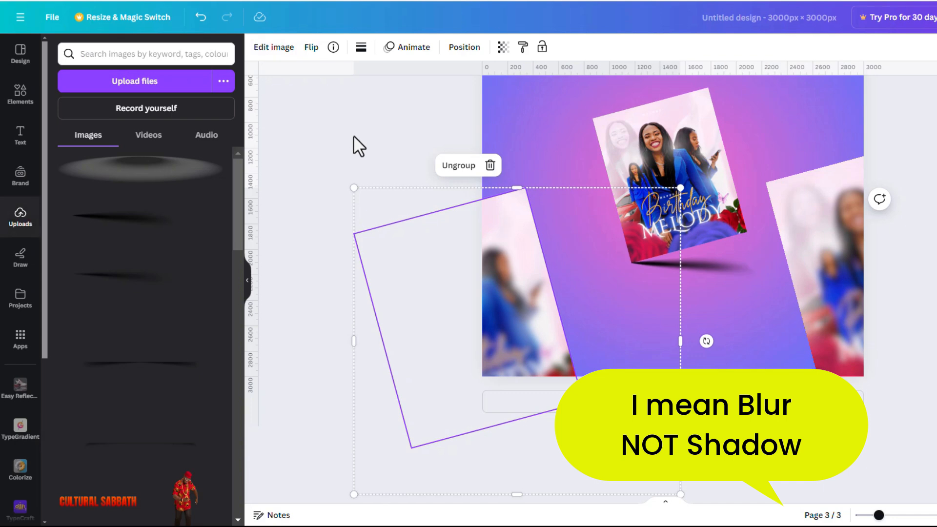
Add the soft white glow from the uploaded images to page 3 and crop its left and top sides
scroll(375, 133, up, 3)
scroll(574, 246, down, 1)
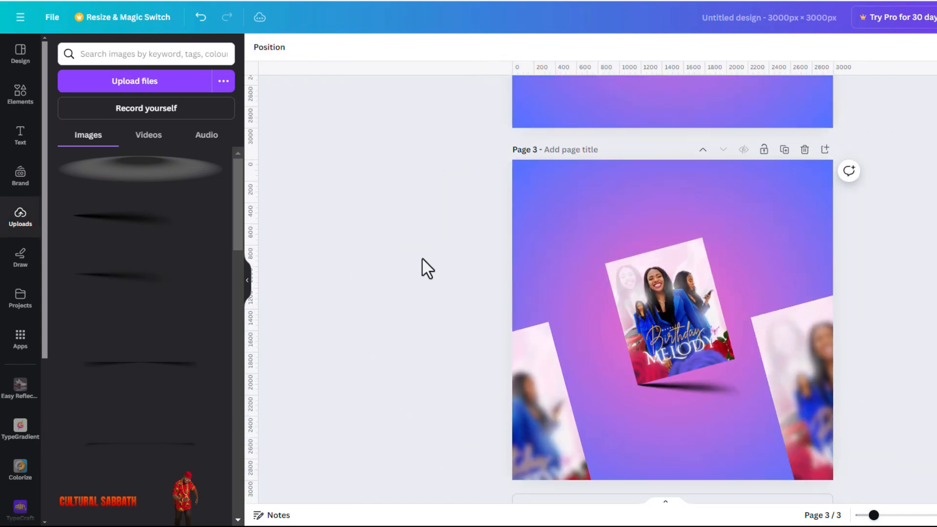
scroll(119, 332, down, 8)
scroll(117, 404, down, 6)
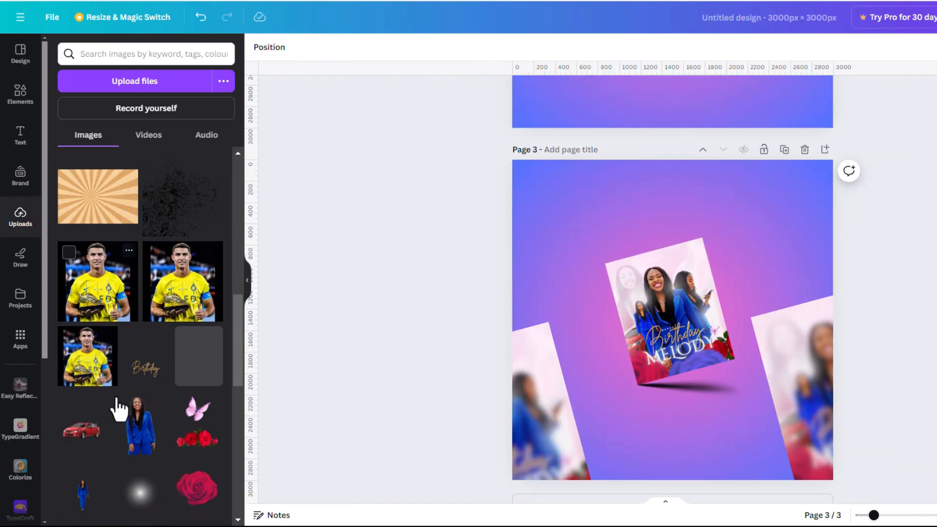
click(145, 350)
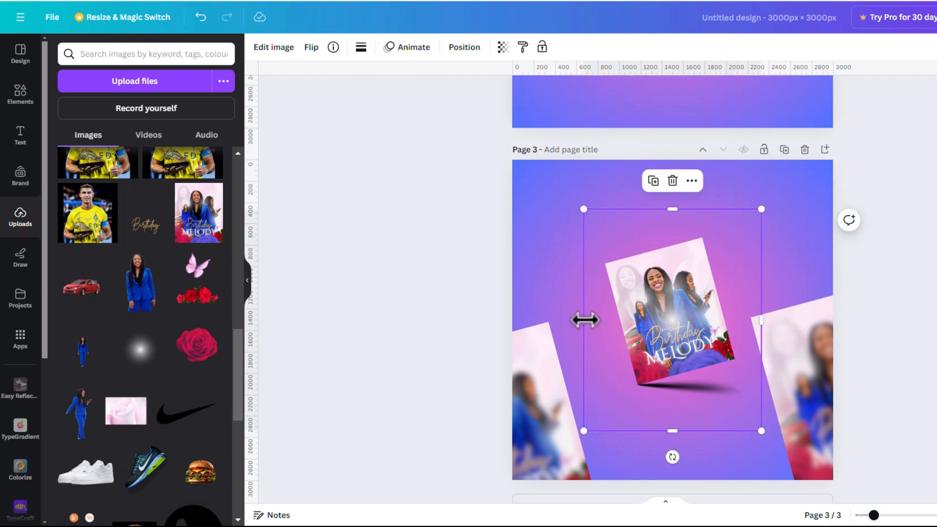
drag(605, 320, 637, 320)
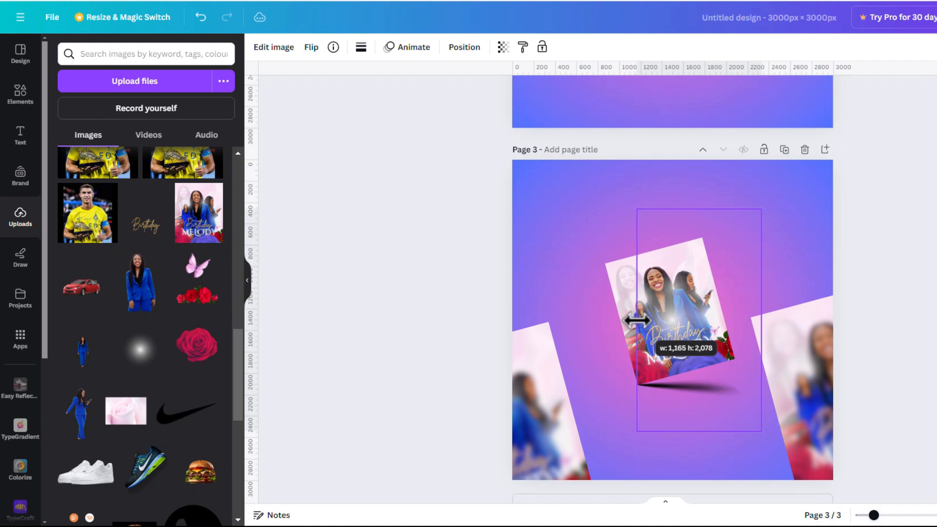
drag(700, 211, 701, 302)
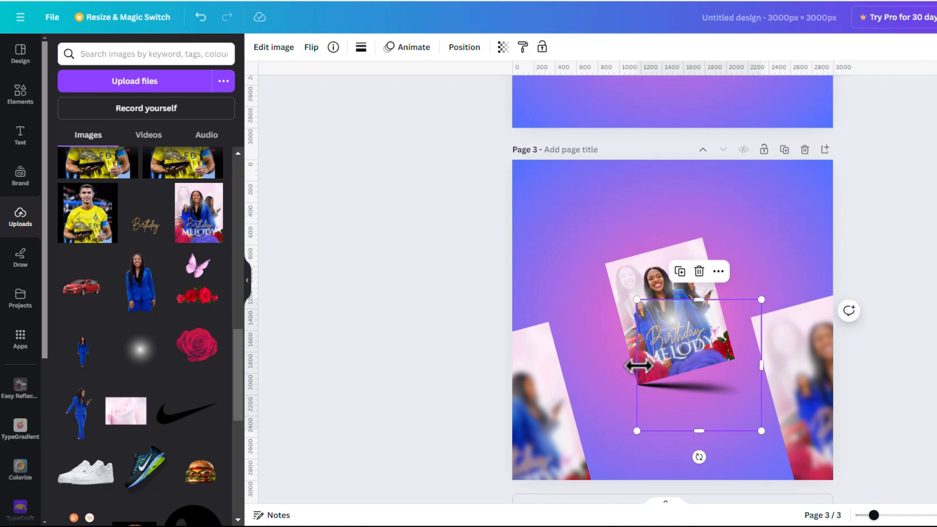
drag(638, 366, 659, 366)
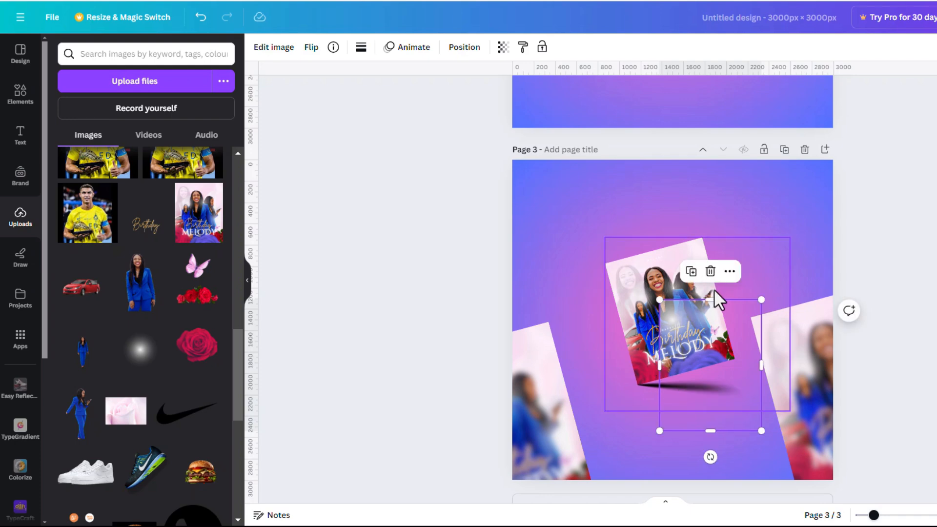
Move the cropped glow to the page's upper left corner and enlarge it across most of the page
drag(718, 300, 544, 179)
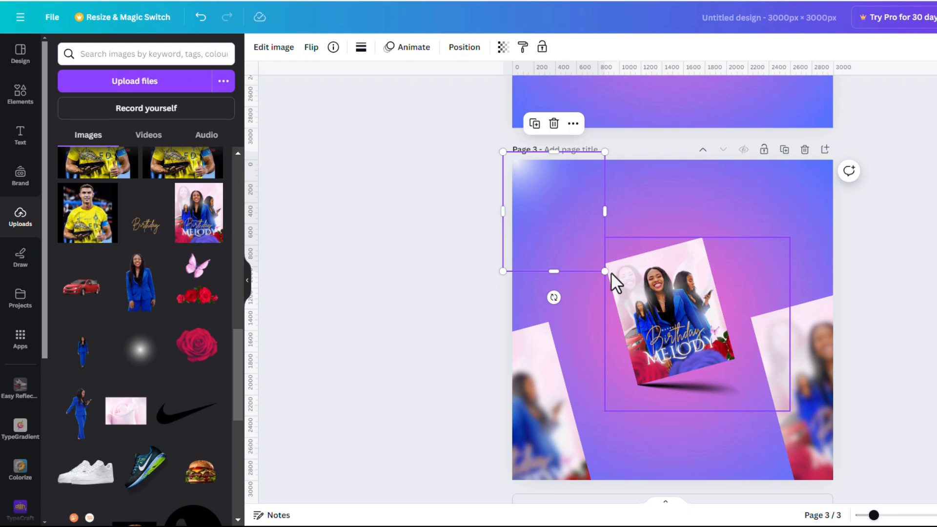
drag(605, 271, 875, 469)
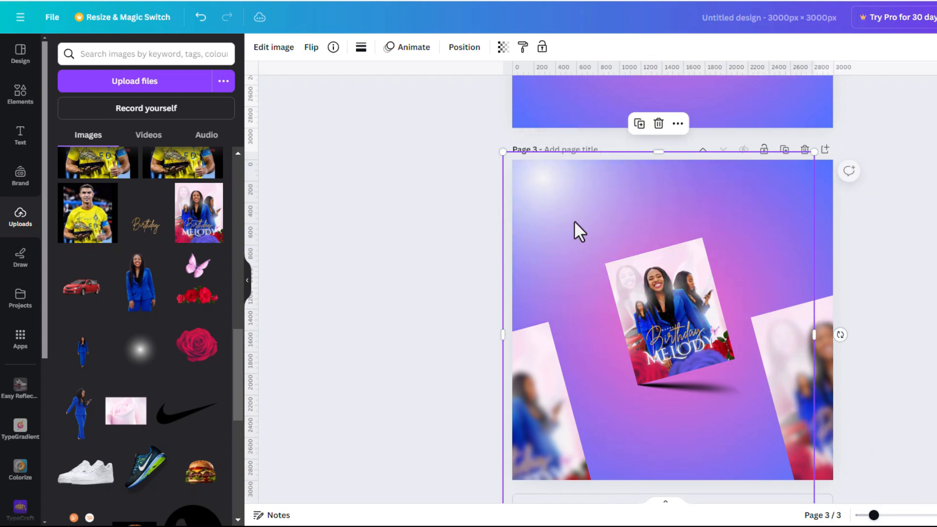
drag(580, 232, 553, 213)
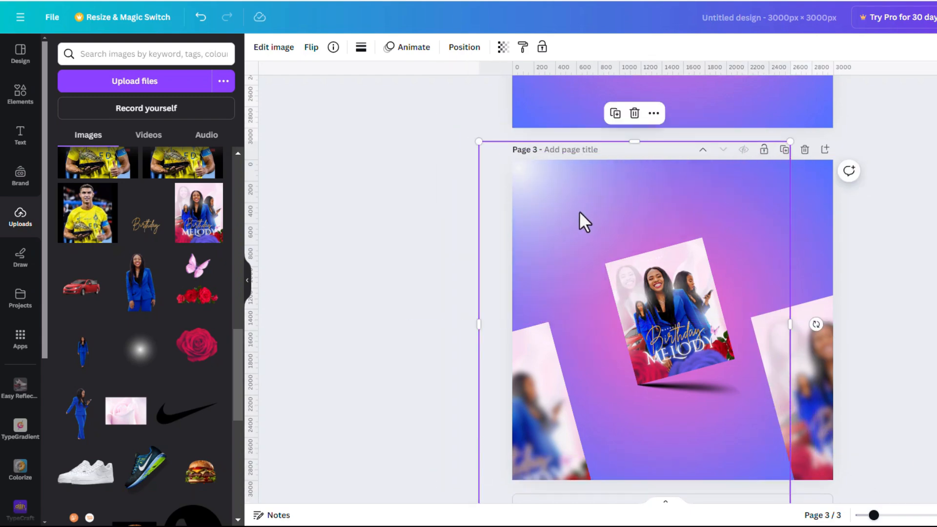
Crop the lower part of the glow, enlarge it further, and shift it up and left beyond the page corner
scroll(584, 223, down, 3)
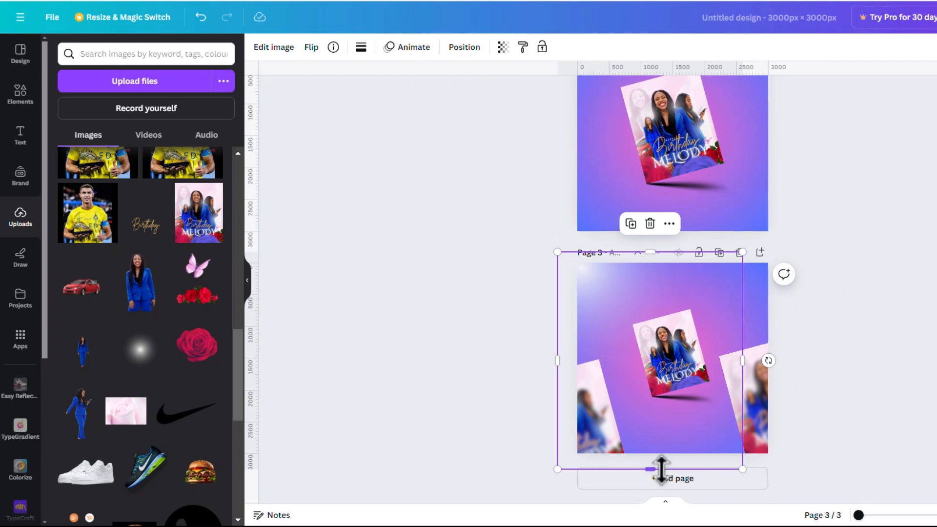
drag(661, 469, 659, 389)
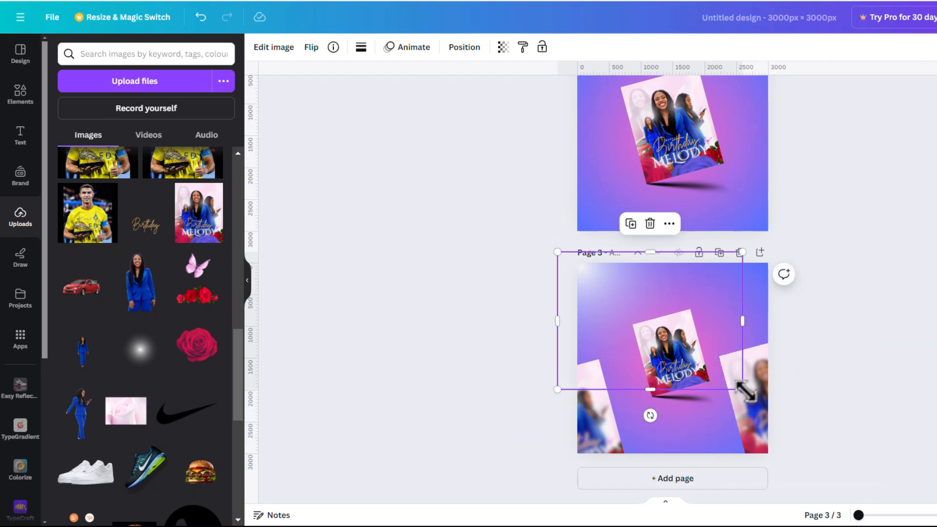
drag(746, 391, 879, 465)
drag(680, 359, 637, 337)
scroll(667, 364, up, 3)
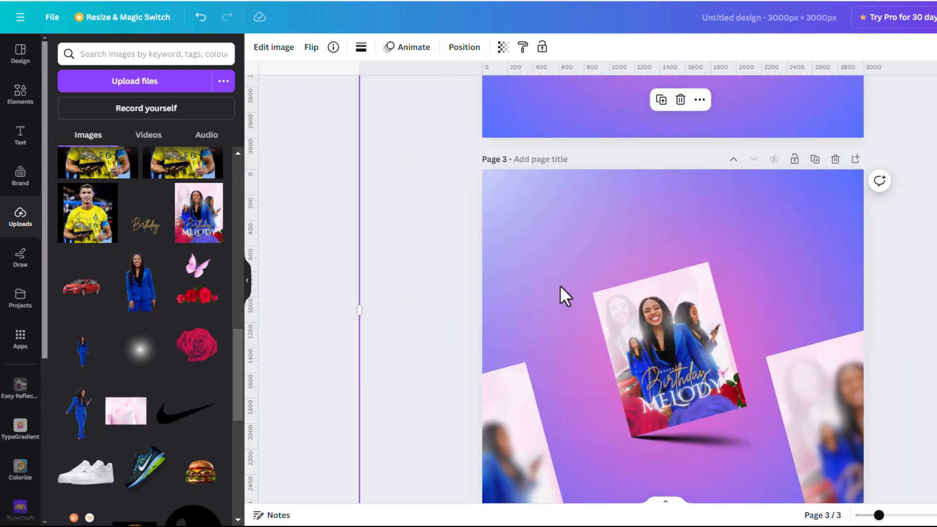
Shrink the glow slightly and fine-tune its position over the page's upper left corner
key(ctrl+minus)
key(ctrl+minus)
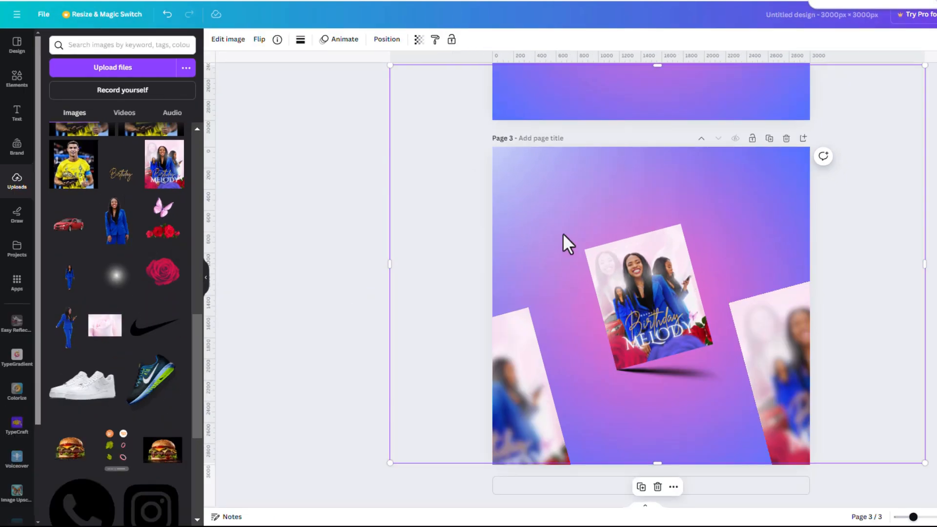
drag(556, 192, 555, 203)
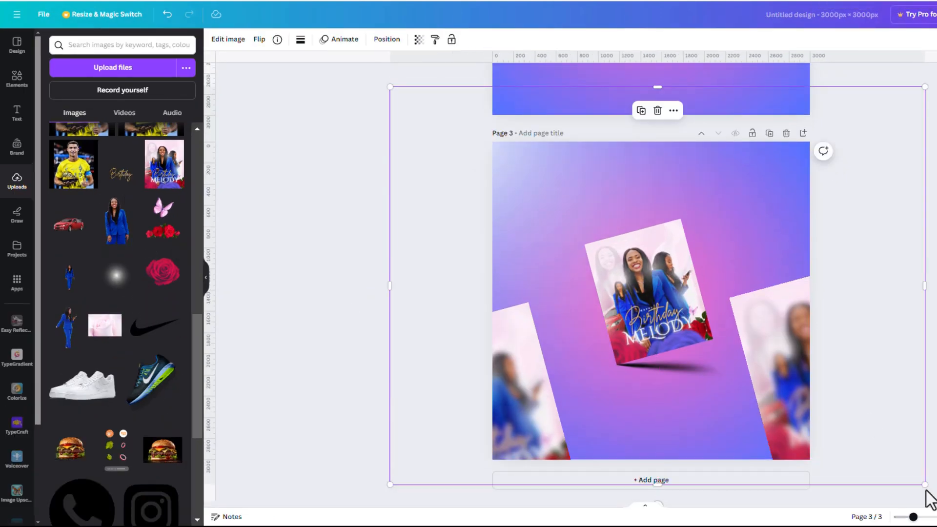
drag(925, 485, 875, 455)
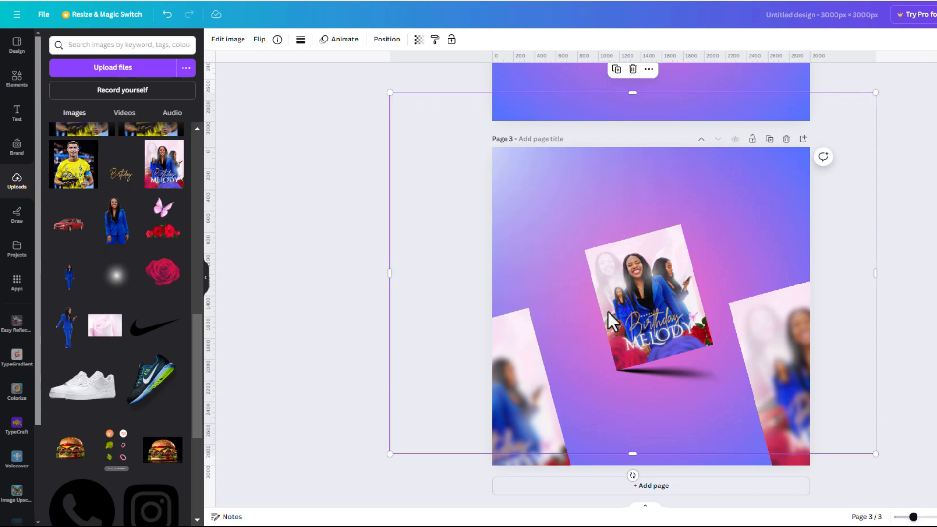
drag(543, 224, 544, 227)
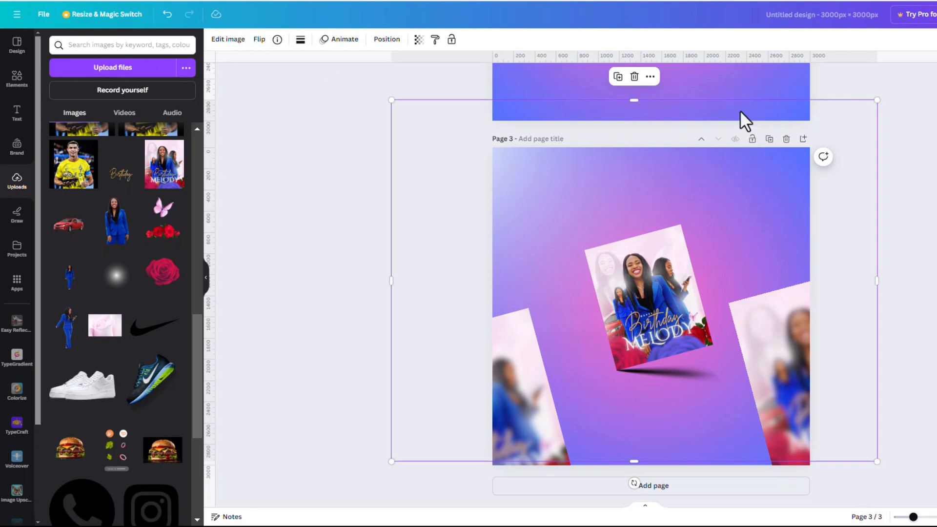
Duplicate the glow, flip the copy horizontally and vertically, and place it over the page's lower right corner
click(618, 77)
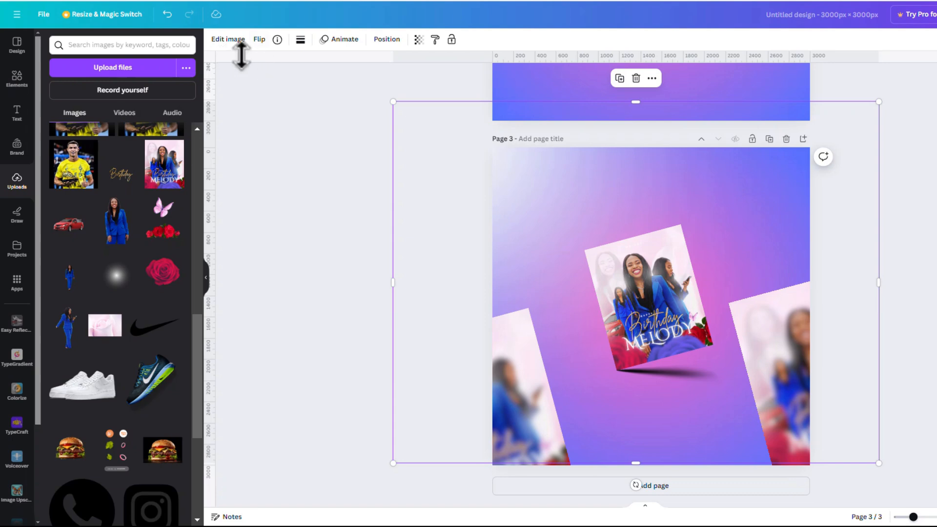
click(258, 40)
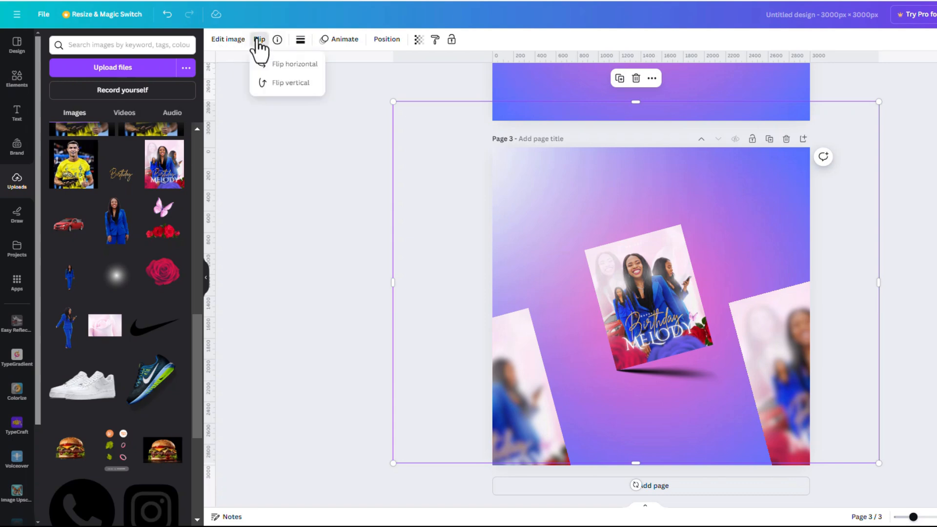
click(295, 65)
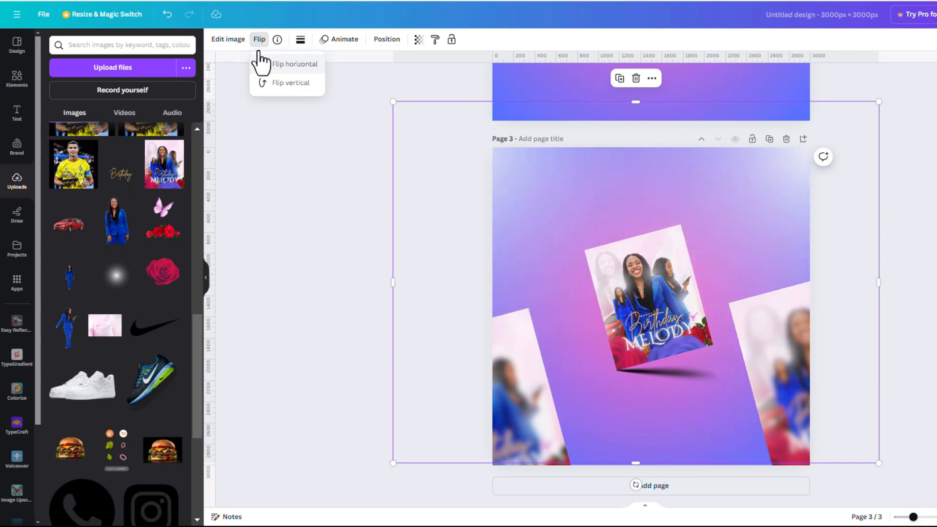
click(286, 82)
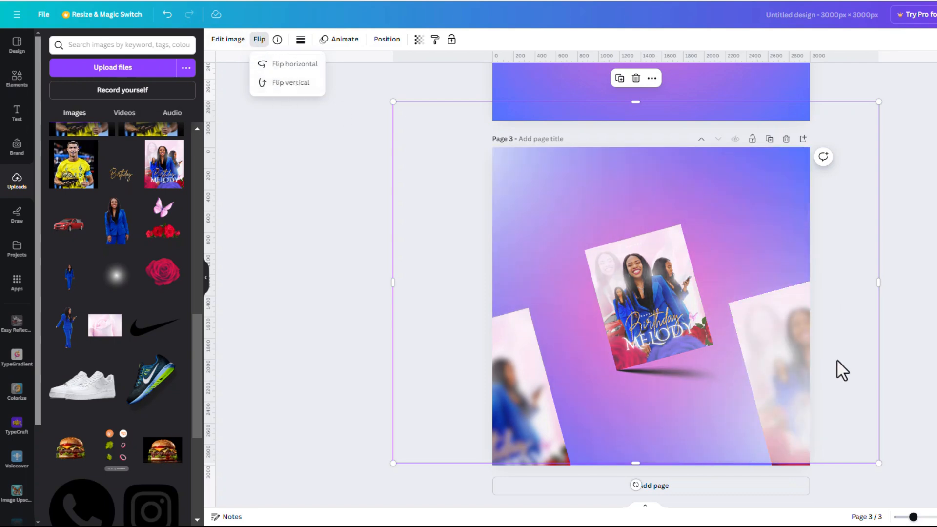
drag(802, 433, 813, 459)
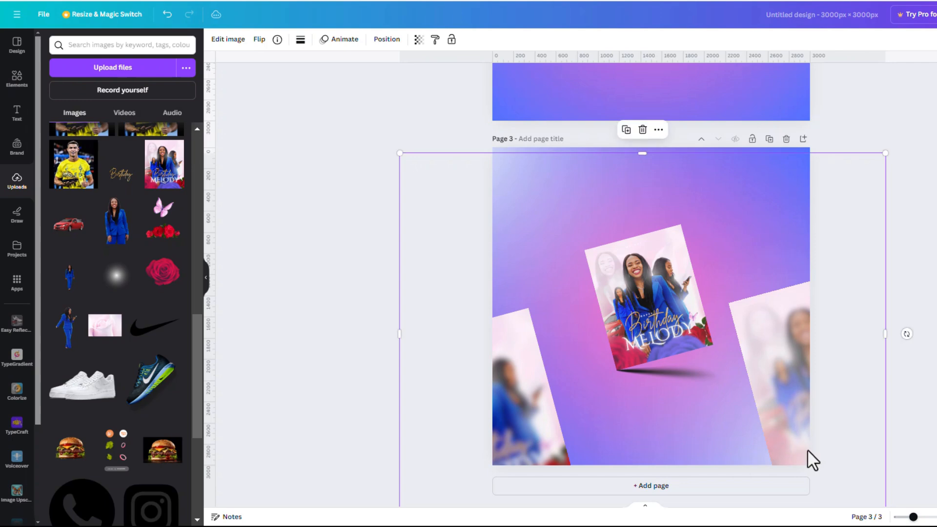
Apply a custom Duotone to the lower right glow, with both highlights and shadows set to black
click(225, 46)
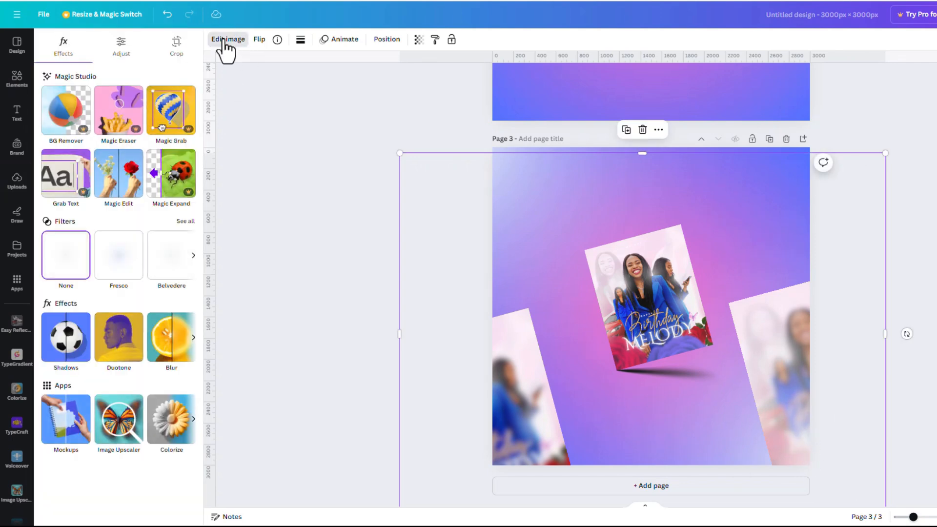
click(119, 341)
click(64, 149)
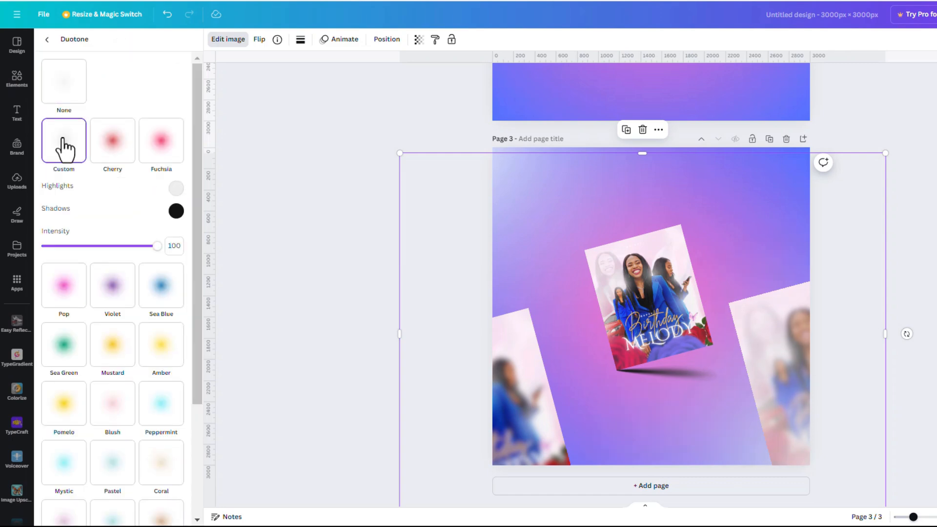
click(176, 189)
drag(262, 257, 119, 215)
click(136, 219)
click(169, 210)
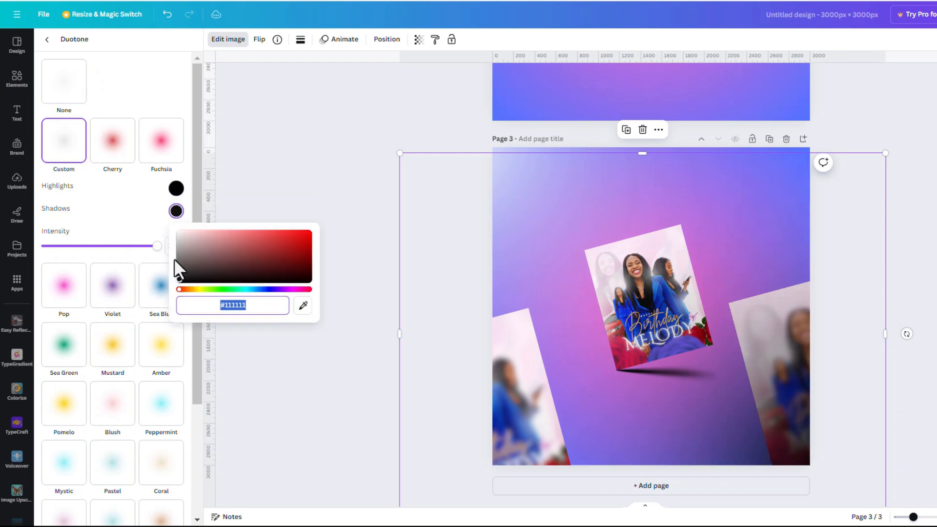
click(136, 224)
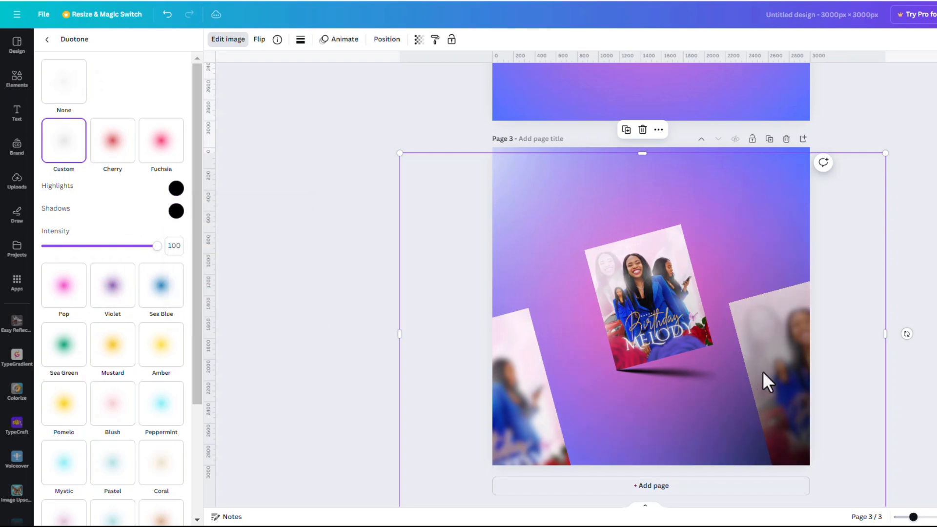
Shift the black glow farther down and right, beyond the page's lower right corner
drag(803, 432, 813, 466)
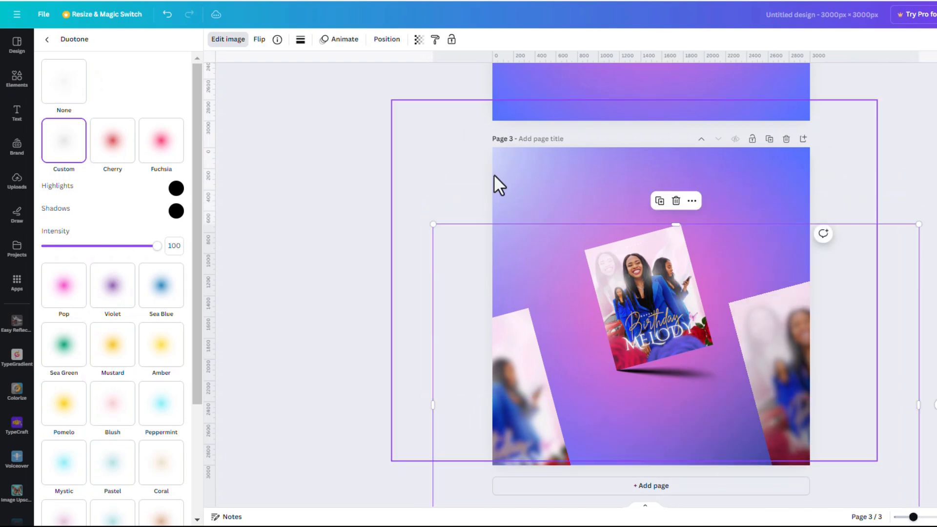
drag(800, 436, 819, 450)
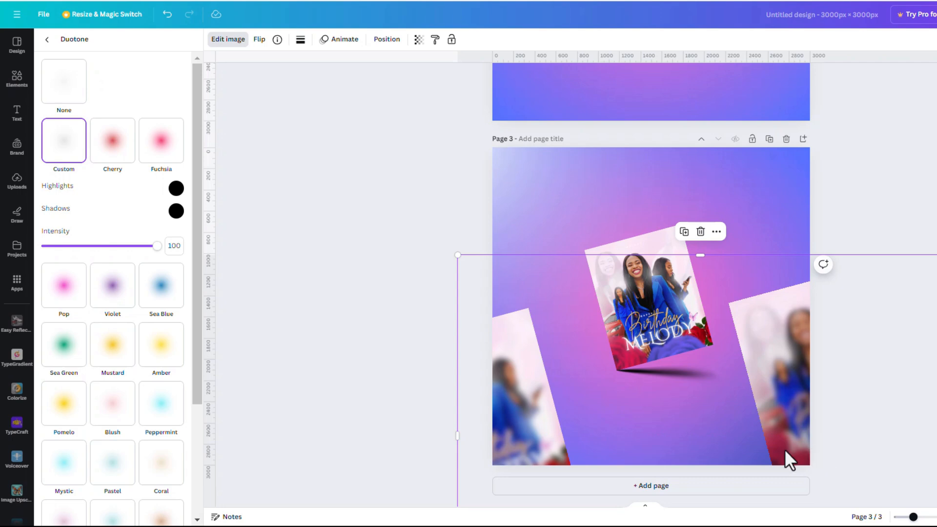
key(Escape)
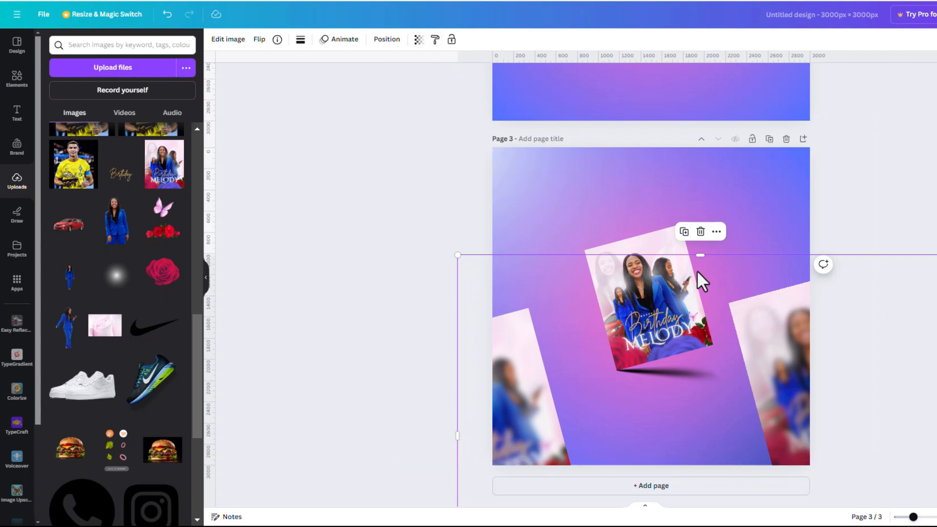
Duplicate the black glow, flip the copy, and place it over the page's lower left corner
click(685, 232)
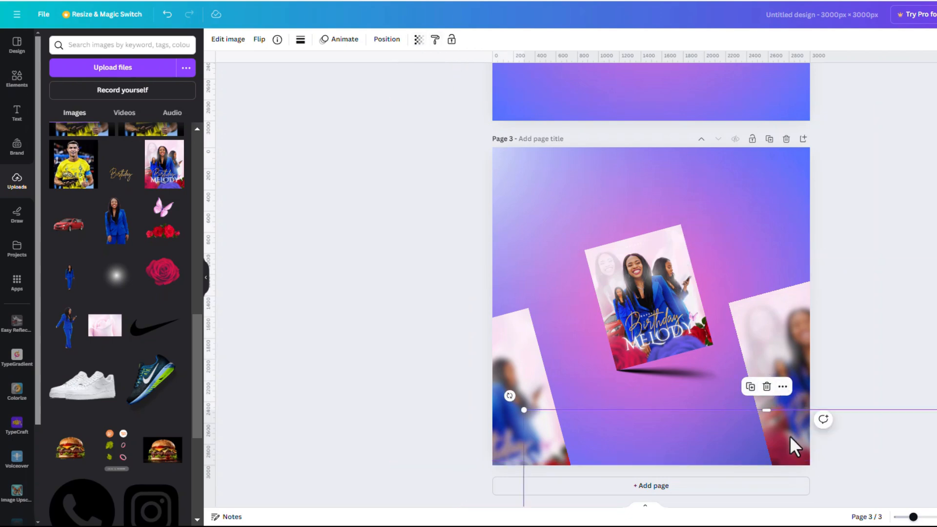
drag(790, 437, 599, 293)
click(261, 41)
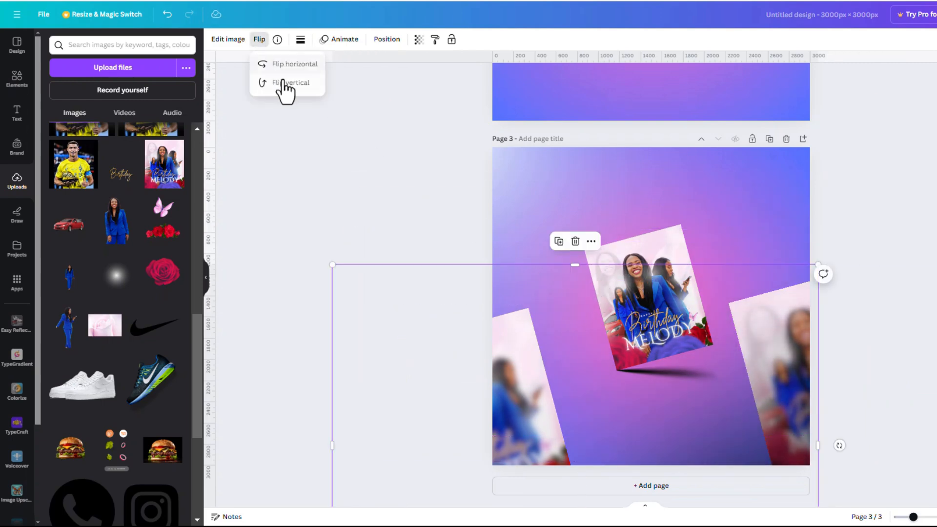
click(294, 74)
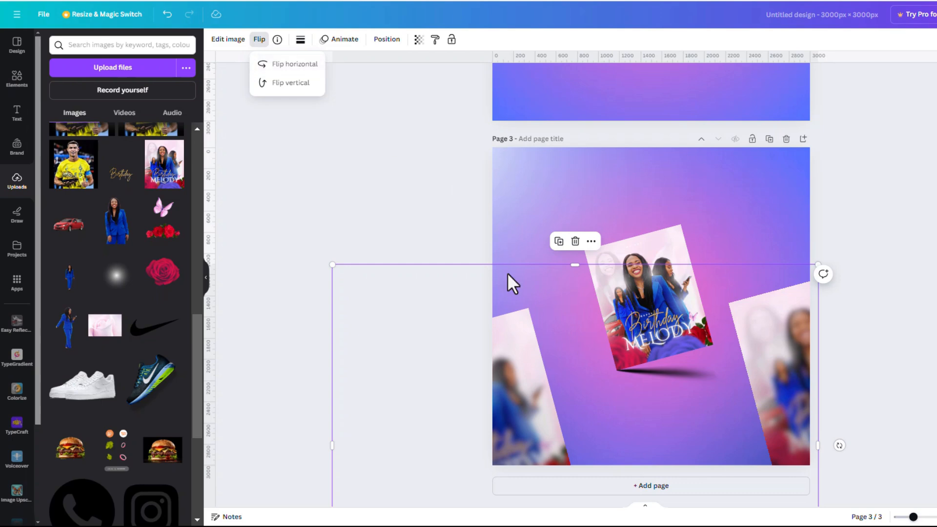
drag(588, 440, 688, 440)
drag(702, 453, 632, 484)
click(931, 288)
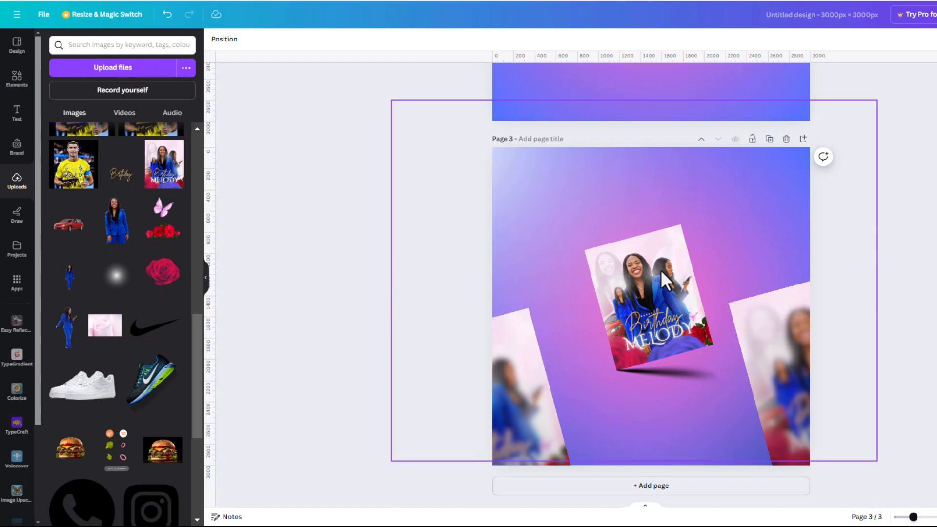
Add a fourth page and scale its upright birthday poster down near the centre
click(655, 489)
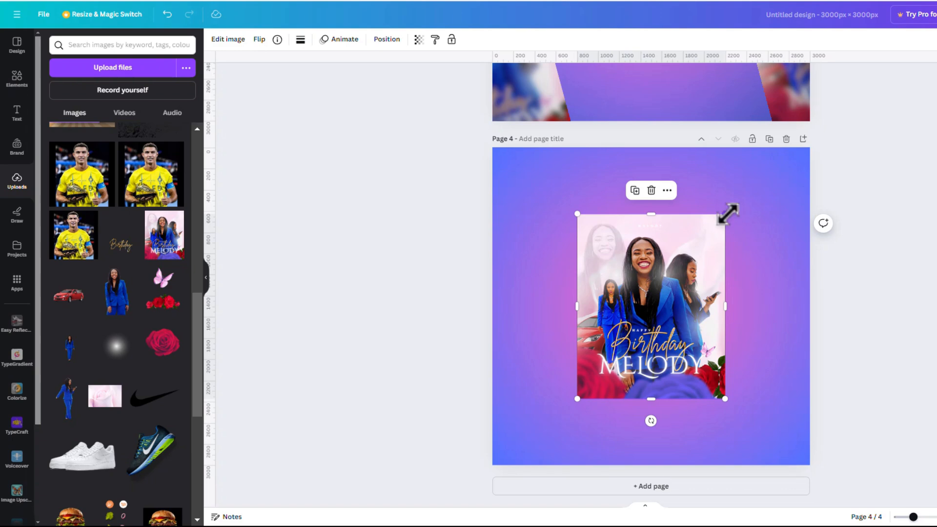
drag(728, 213, 690, 278)
drag(659, 330, 695, 300)
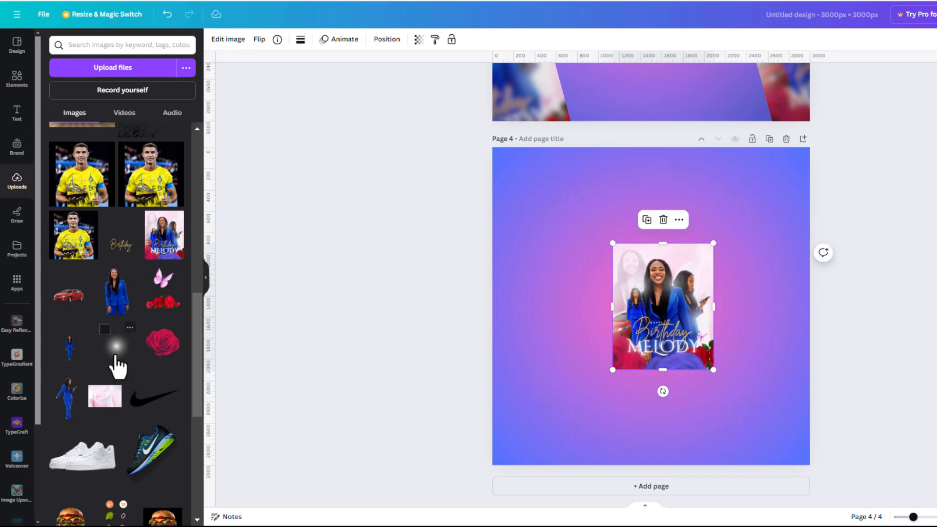
Insert the uploaded oval shadow, shrink it slightly wider than the poster, and centre it directly beneath the poster's lower edge
scroll(117, 367, up, 15)
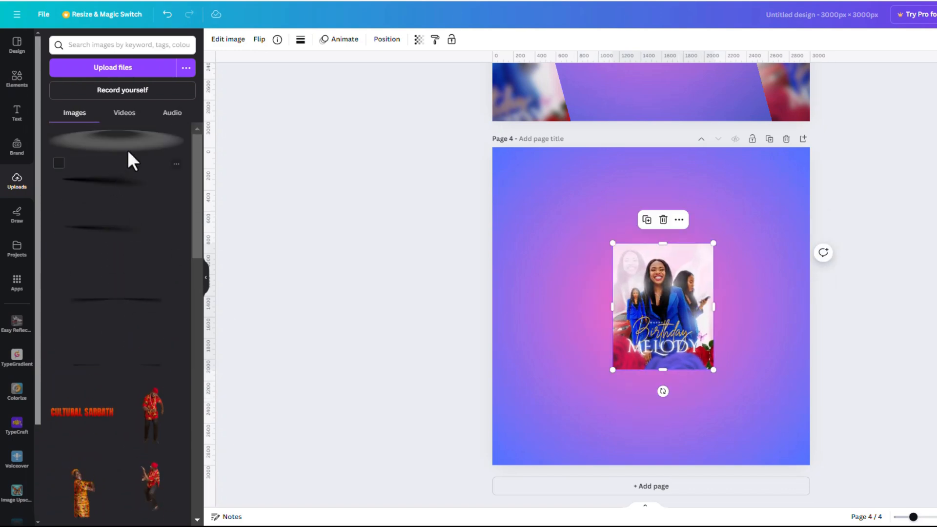
click(129, 154)
drag(705, 303, 711, 387)
drag(780, 407, 701, 381)
drag(614, 385, 664, 383)
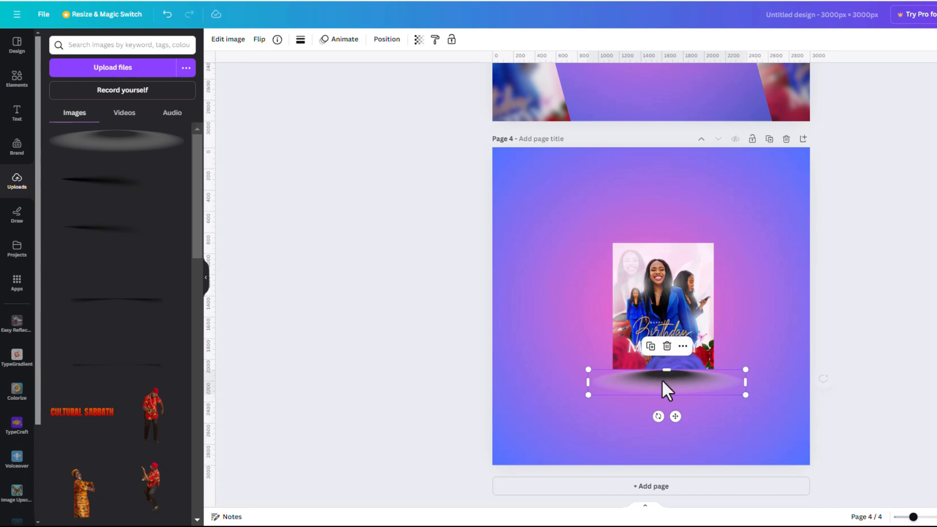
Try the light pink document colour as page 4's background
click(736, 227)
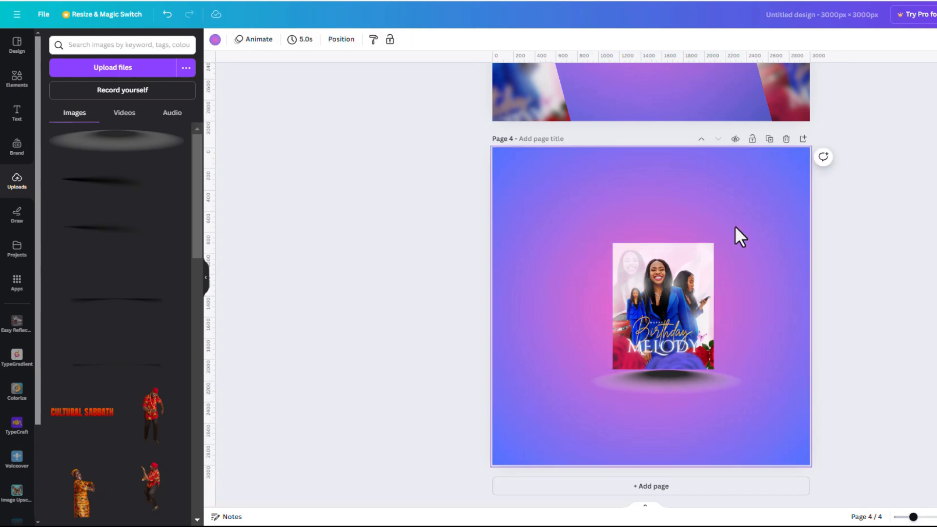
click(215, 40)
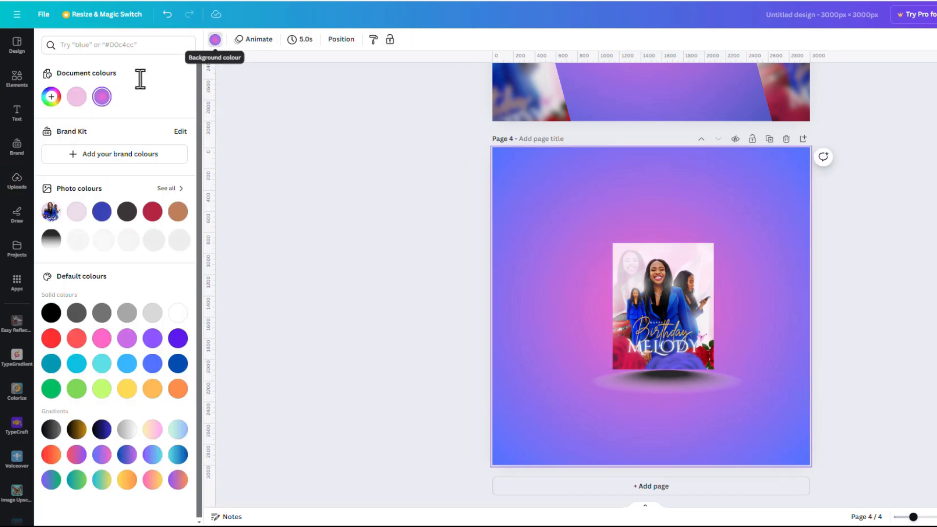
click(73, 100)
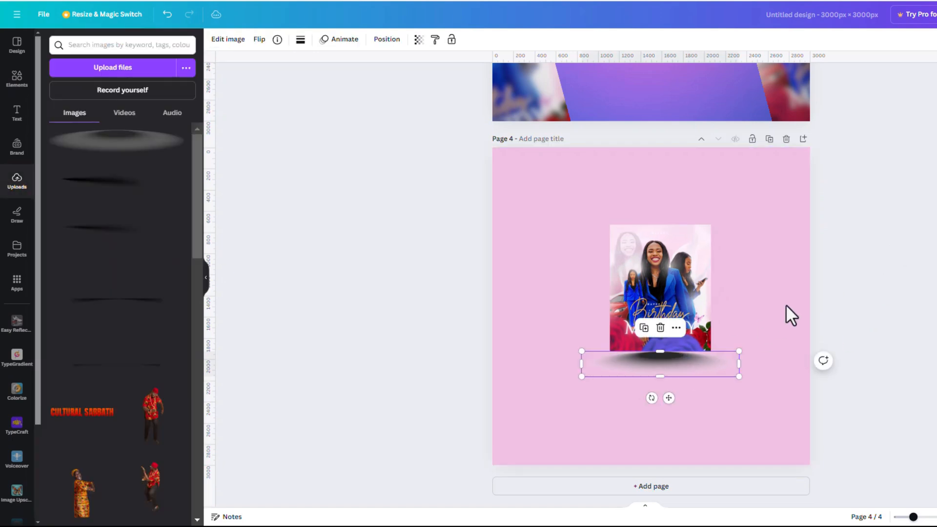
click(786, 305)
click(672, 304)
Set the background of page 4 to white
click(779, 247)
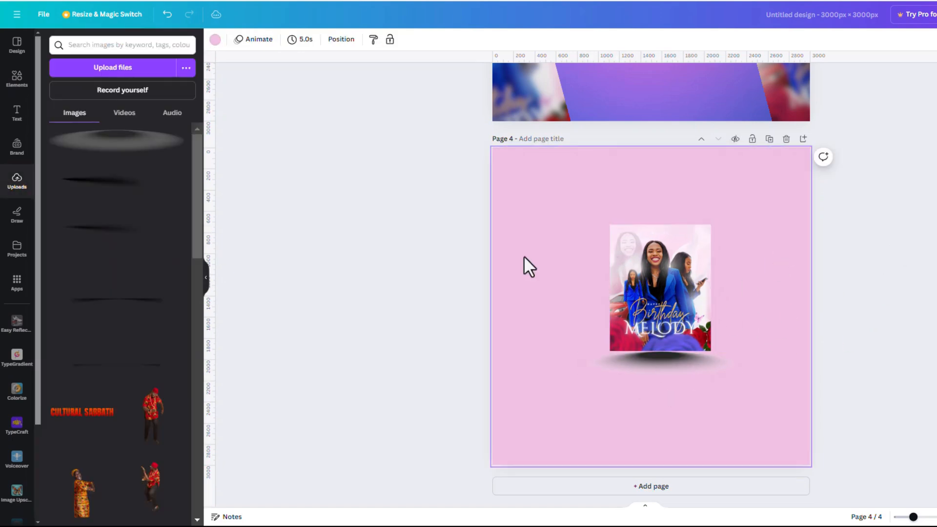
click(215, 40)
click(177, 313)
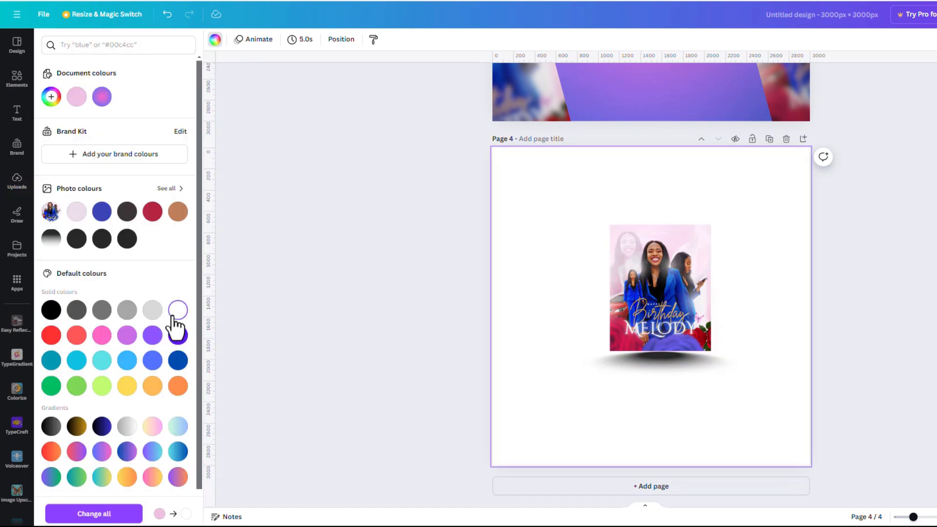
click(862, 289)
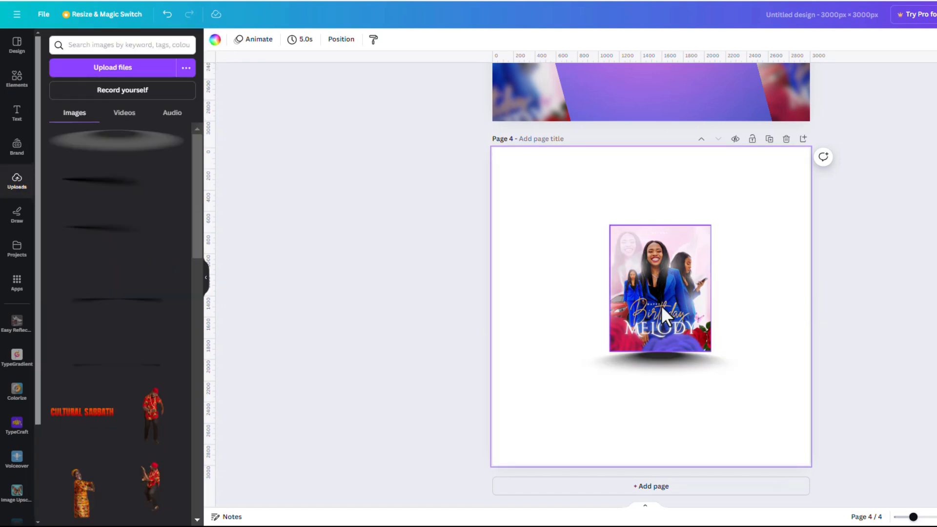
Nudge the poster so its lower edge meets the oval shadow, and check the join up close
click(661, 306)
ctrl+scroll(676, 330, up, 10)
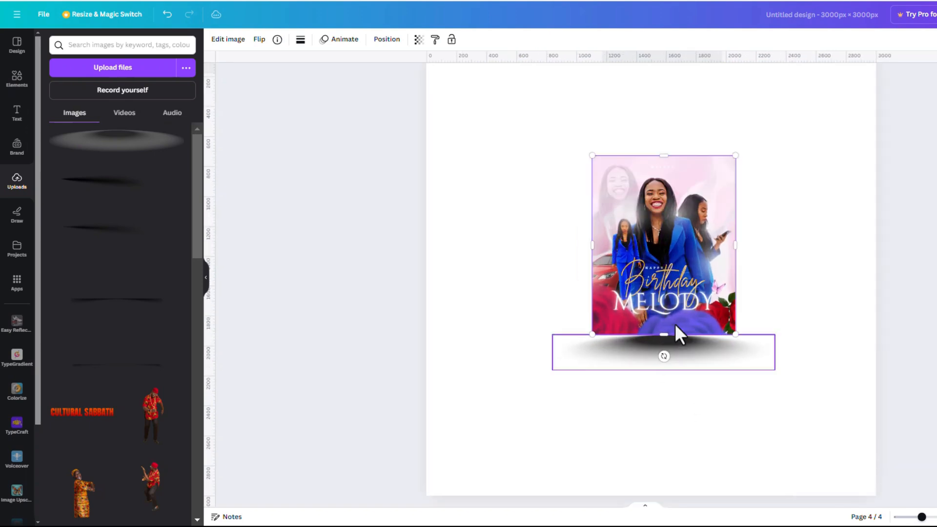
drag(706, 240, 703, 236)
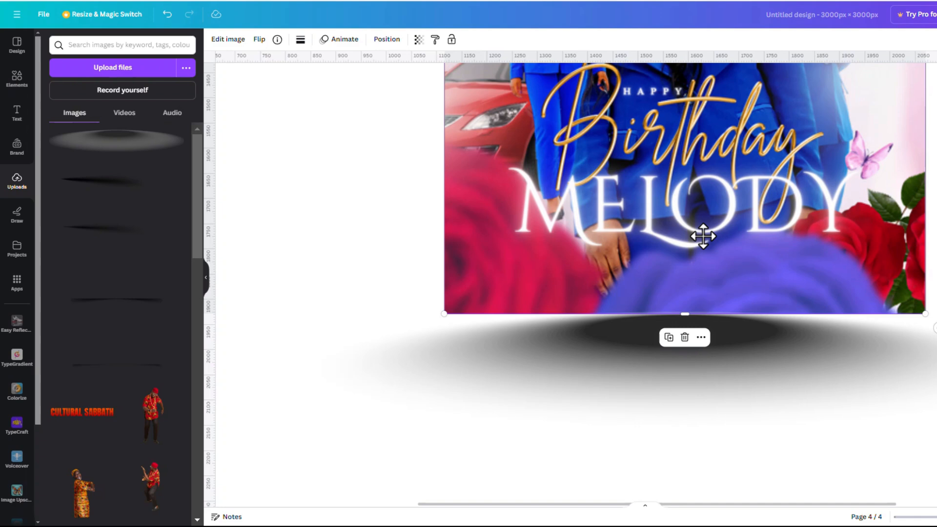
click(322, 206)
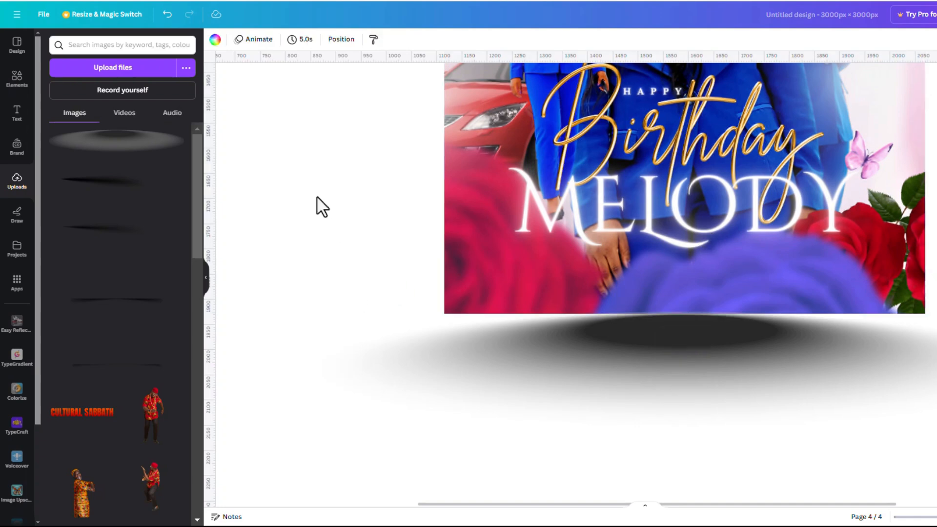
ctrl+scroll(699, 372, down, 5)
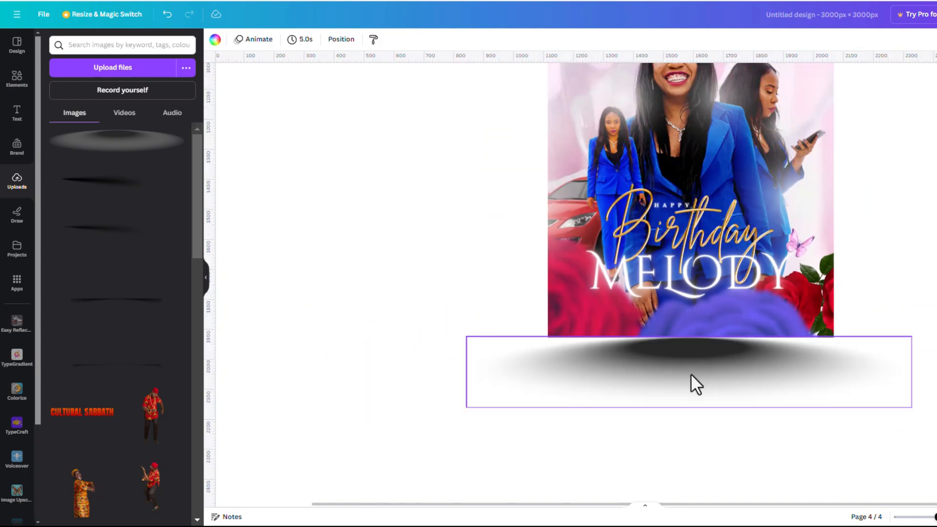
click(920, 252)
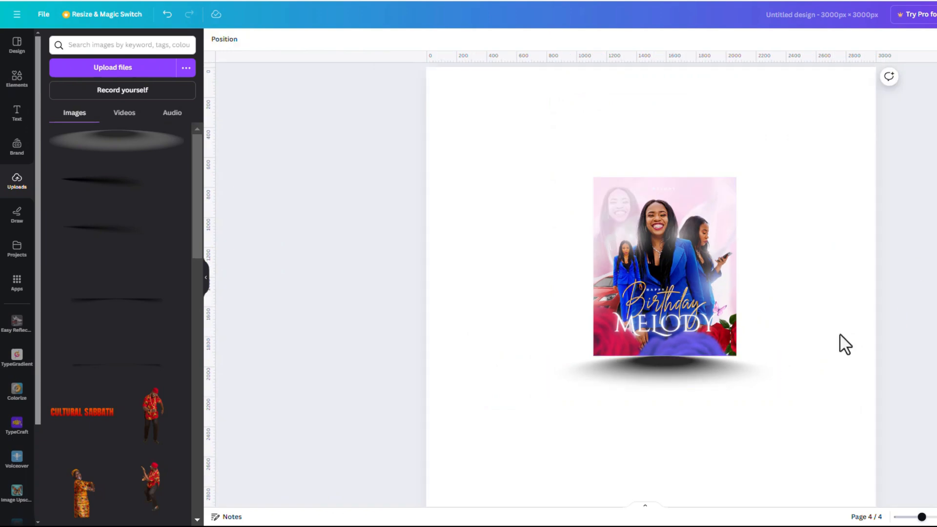
ctrl+scroll(670, 404, down, 3)
Enlarge the poster and its oval shadow together and centre them on page 4
drag(803, 268, 611, 401)
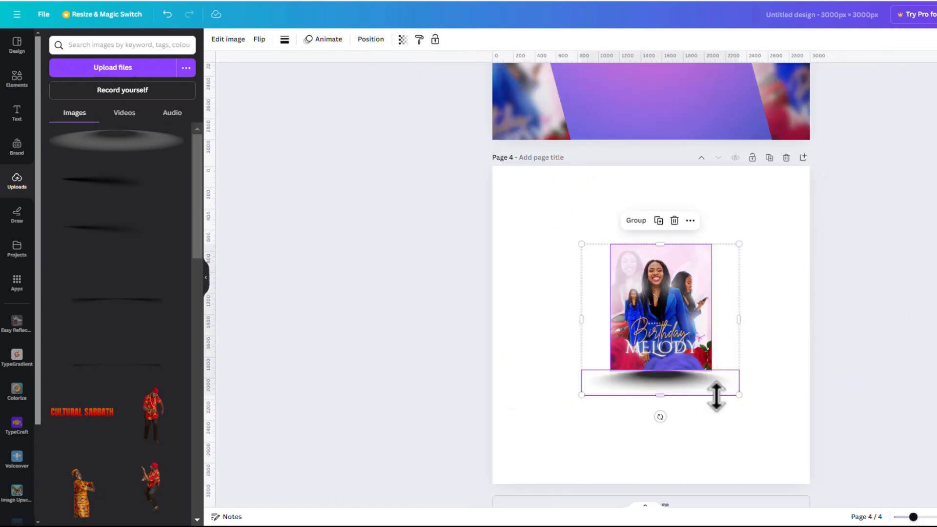
drag(736, 395, 767, 423)
drag(697, 341, 680, 340)
click(904, 304)
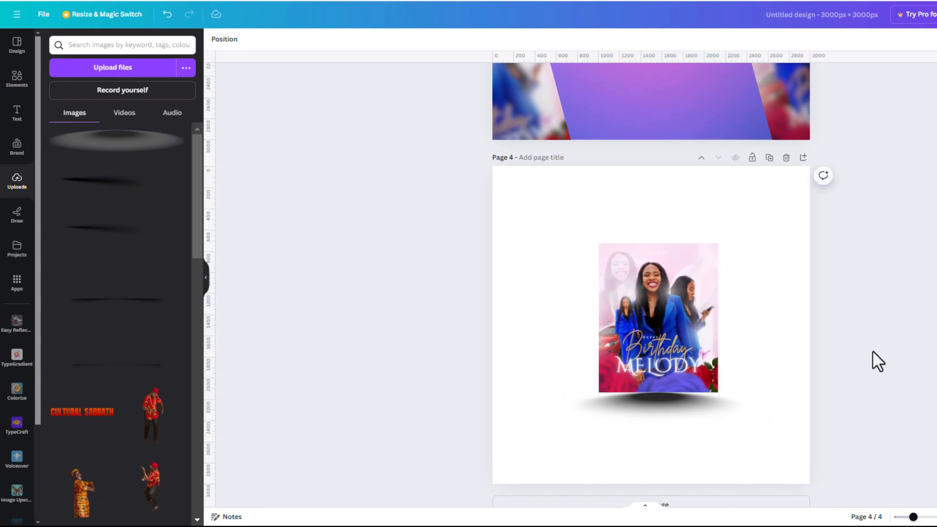
Move the tilted poster and its shadow together slightly lower on page 2
scroll(845, 322, up, 8)
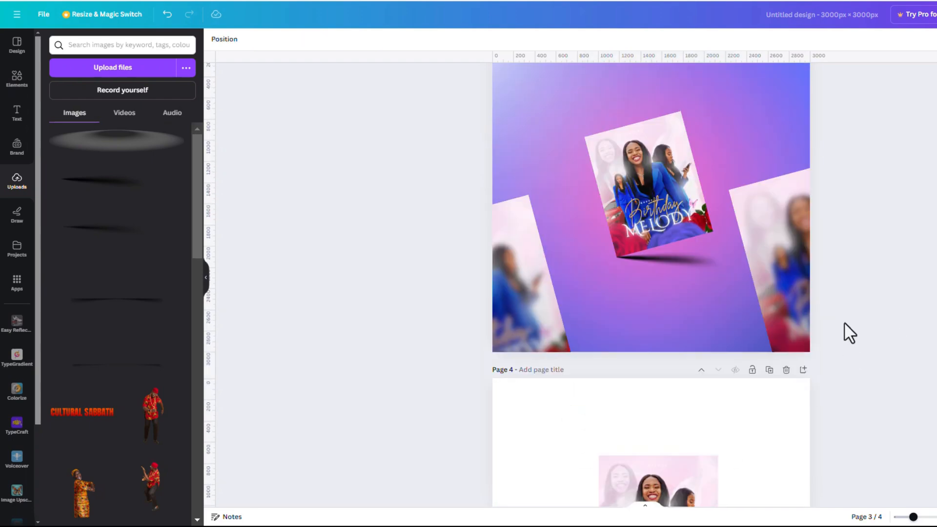
scroll(832, 326, up, 3)
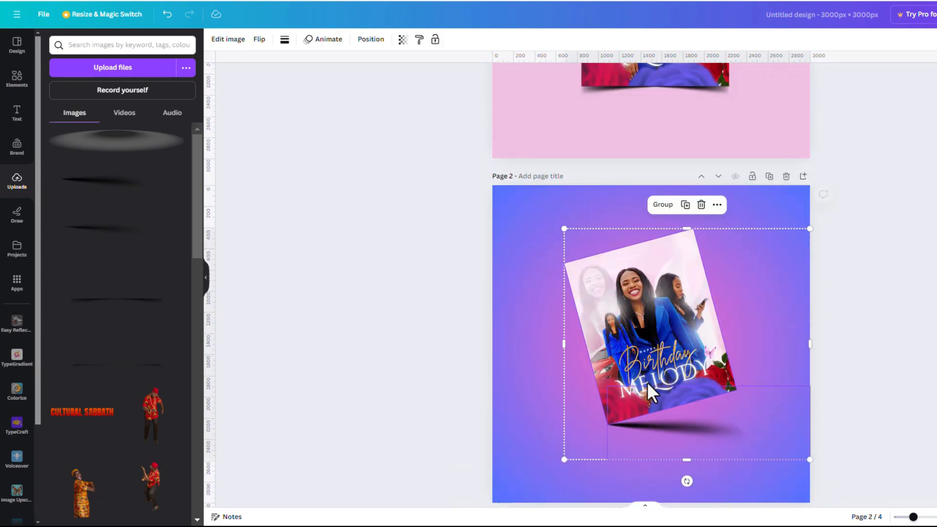
drag(647, 383, 649, 383)
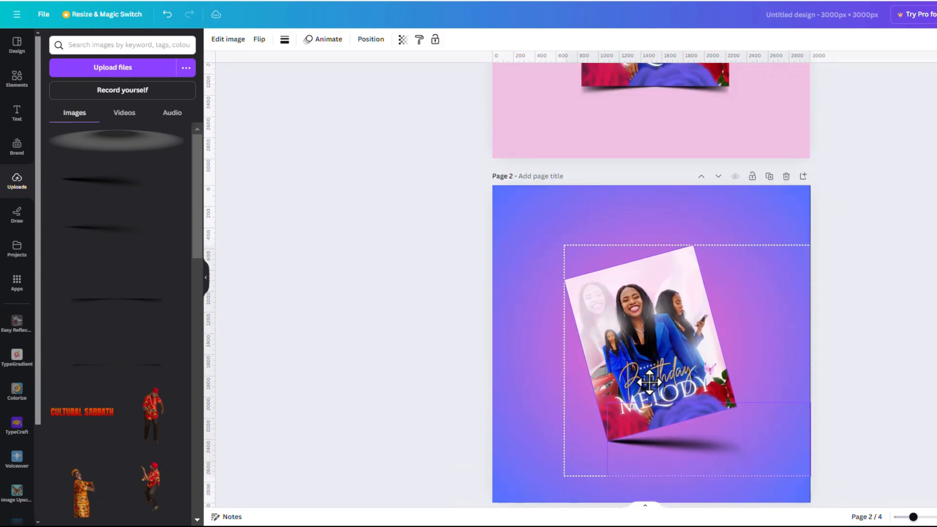
click(872, 341)
scroll(728, 335, up, 5)
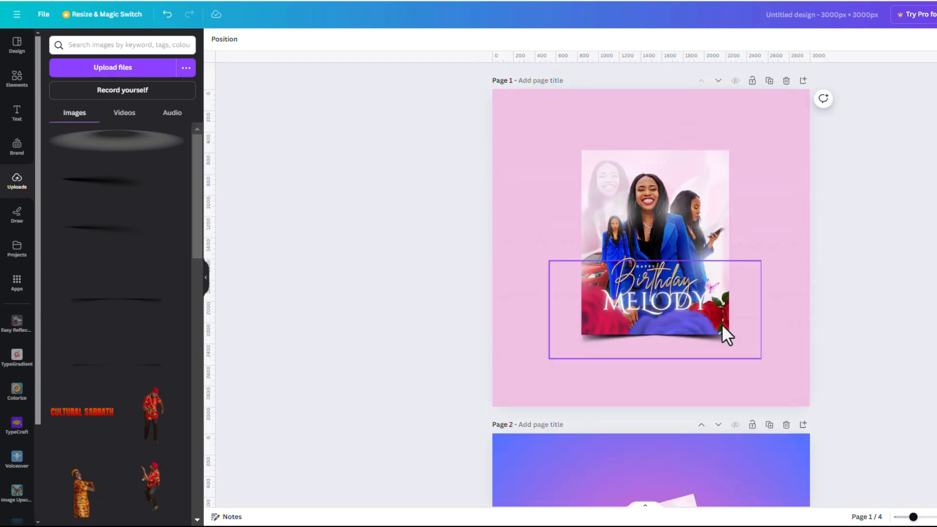